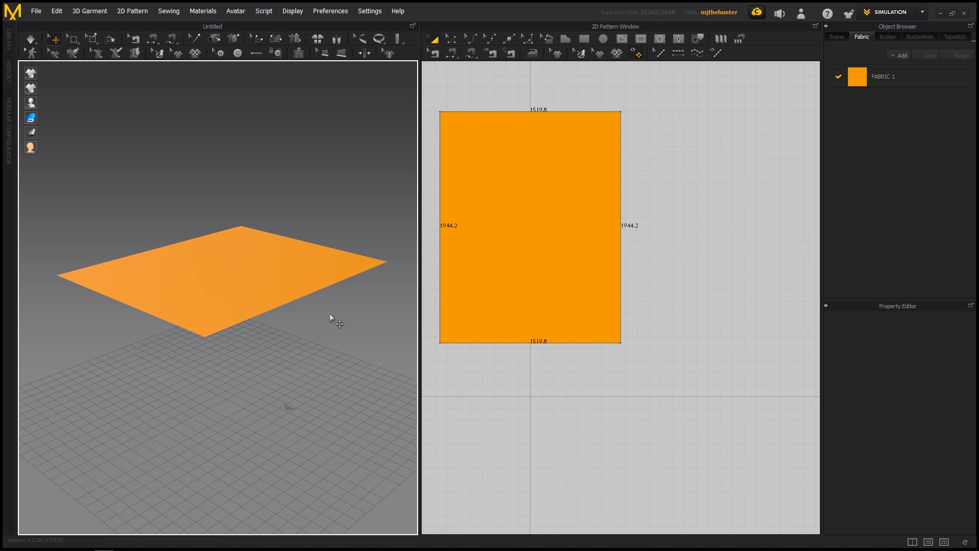
Step: Copy the rectangular sheet pattern and paste the duplicate beside the original in the 2D pattern view
right_click_drag(237, 302, 273, 317)
right_click_drag(349, 320, 289, 271)
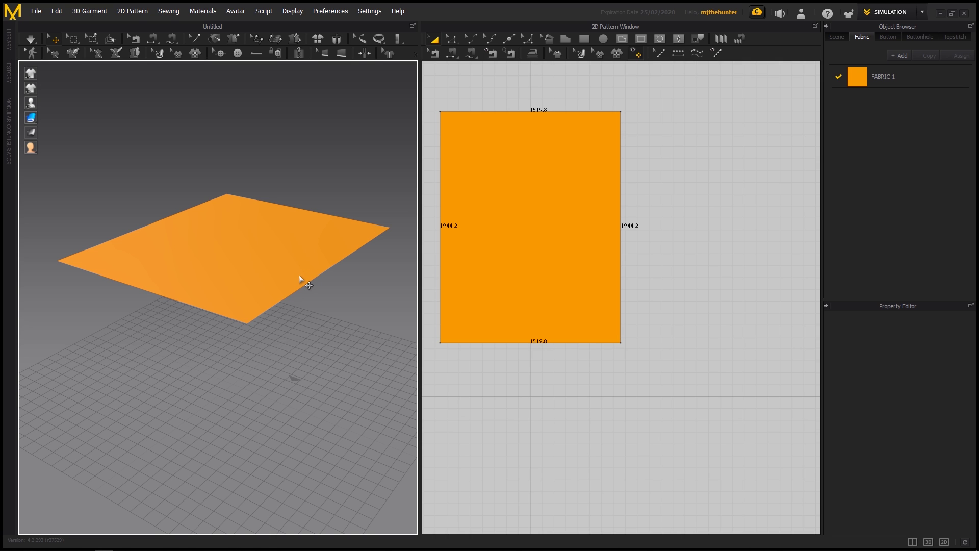
left_click(241, 253)
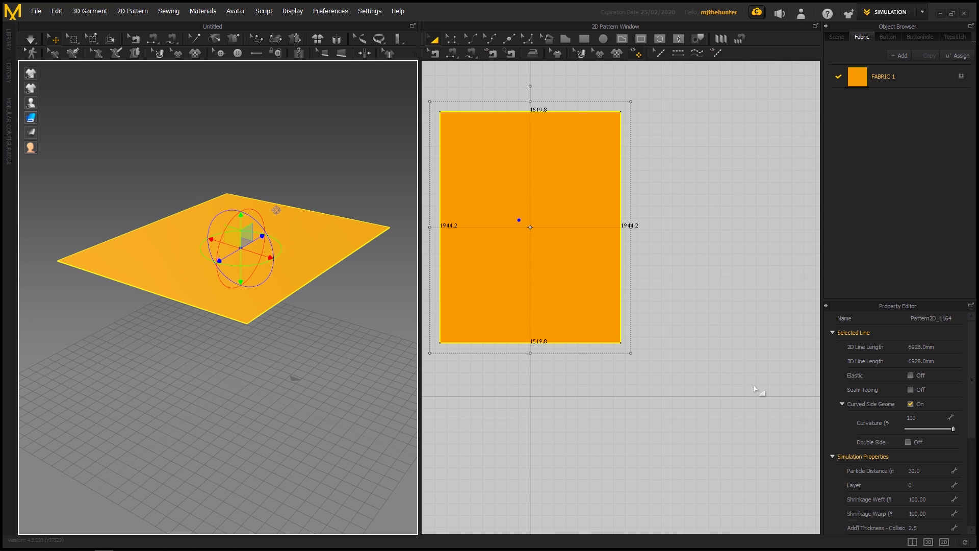
right_click_drag(285, 418, 306, 324)
middle_click_drag(457, 314, 492, 337)
scroll(636, 254, "down", 3)
middle_click_drag(302, 297, 260, 301)
right_click_drag(259, 301, 264, 321)
left_click(720, 239)
left_click(593, 247)
scroll(735, 238, "down", 3)
middle_click_drag(719, 235, 661, 233)
scroll(657, 235, "down", 1)
key("ctrl+v")
left_click(656, 273)
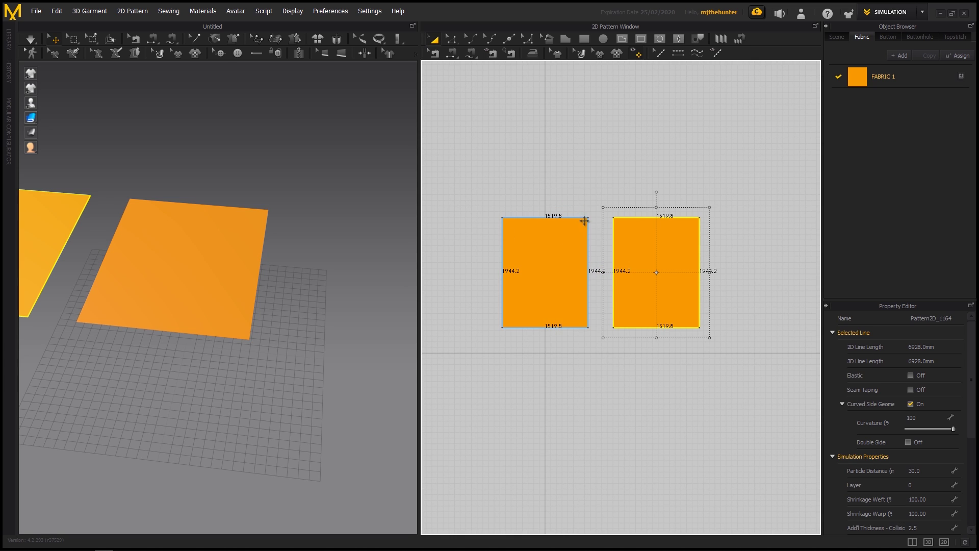
Step: Lower the duplicate pattern's upper edge to leave a strip about 82 mm high
scroll(615, 250, "up", 2)
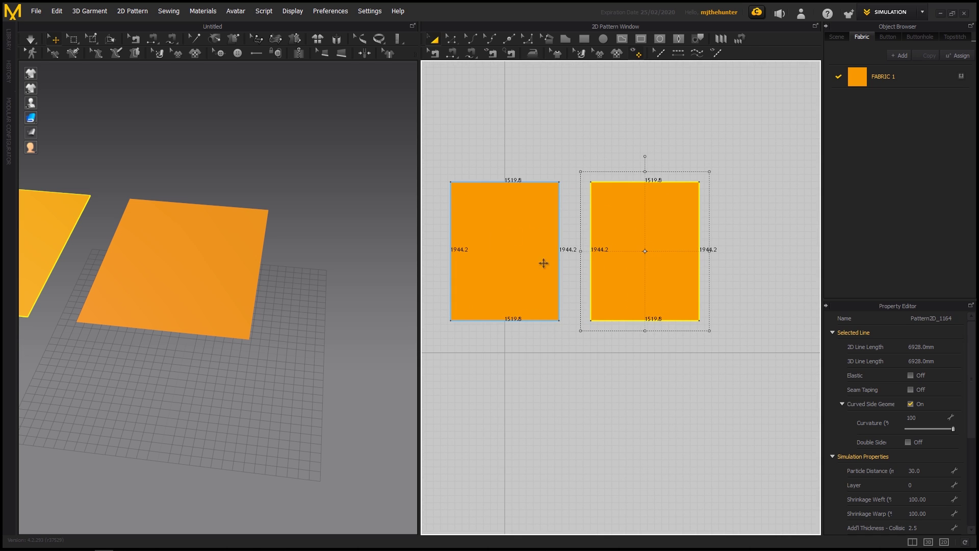
left_click(510, 250)
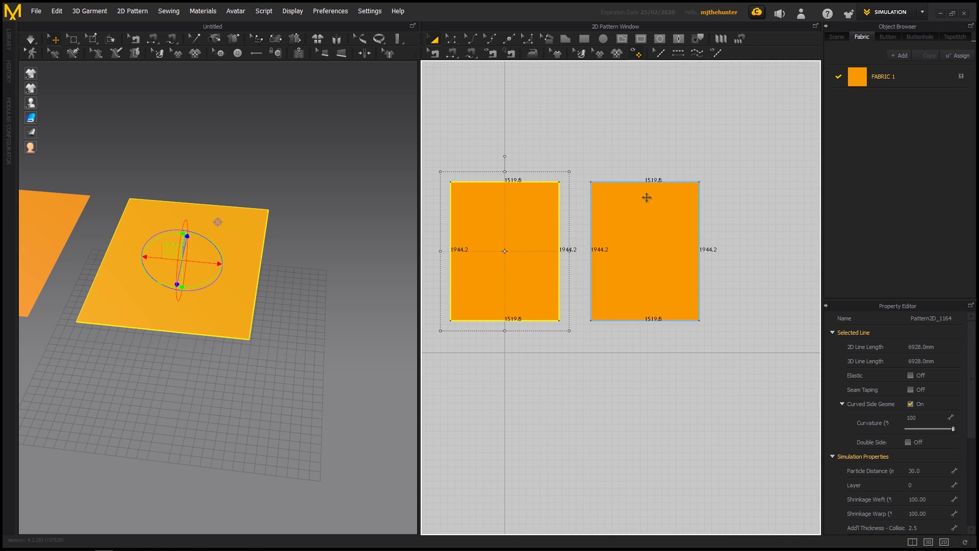
left_click(648, 233)
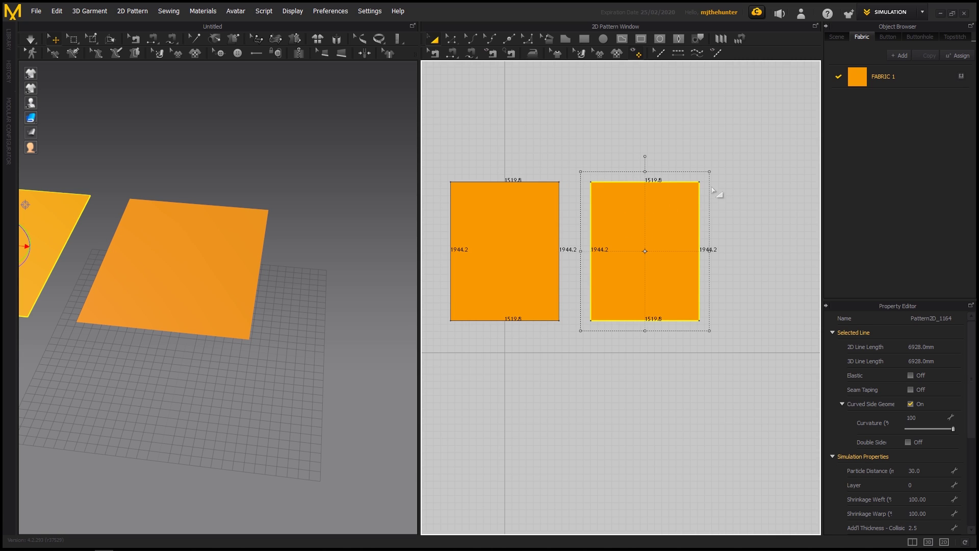
key("z")
left_click_drag(726, 153, 582, 212)
left_click_drag(702, 184, 703, 315)
middle_click_drag(162, 252, 365, 325)
right_click_drag(365, 326, 378, 330)
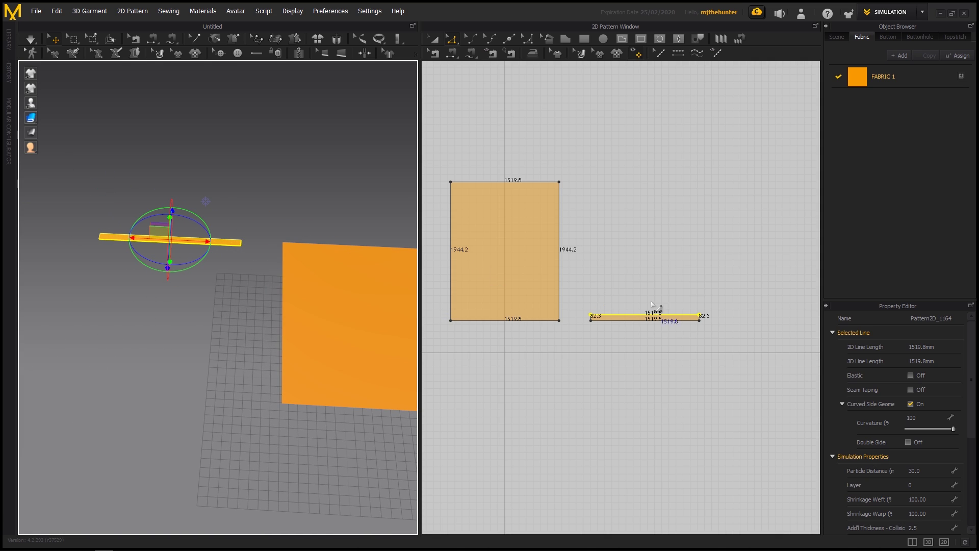
Step: Nudge the strip's upper edge down until the strip is 12.3 mm high
scroll(666, 311, "up", 5)
key("Down")
key("Down")
key("Down")
key("Down")
key("Down")
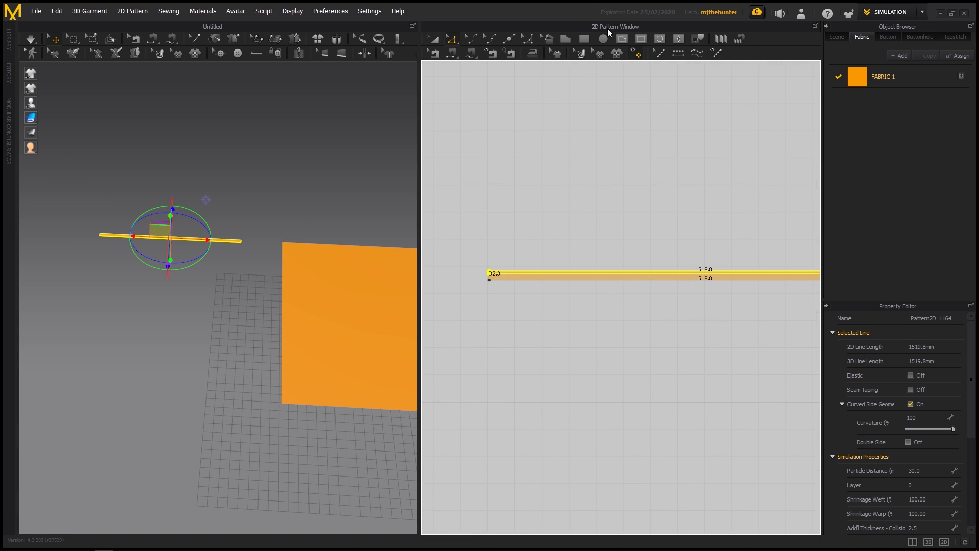
scroll(661, 253, "down", 3)
left_click(644, 243)
right_click_drag(294, 293, 210, 299)
right_click_drag(206, 232, 212, 252)
left_click_drag(783, 260, 741, 274)
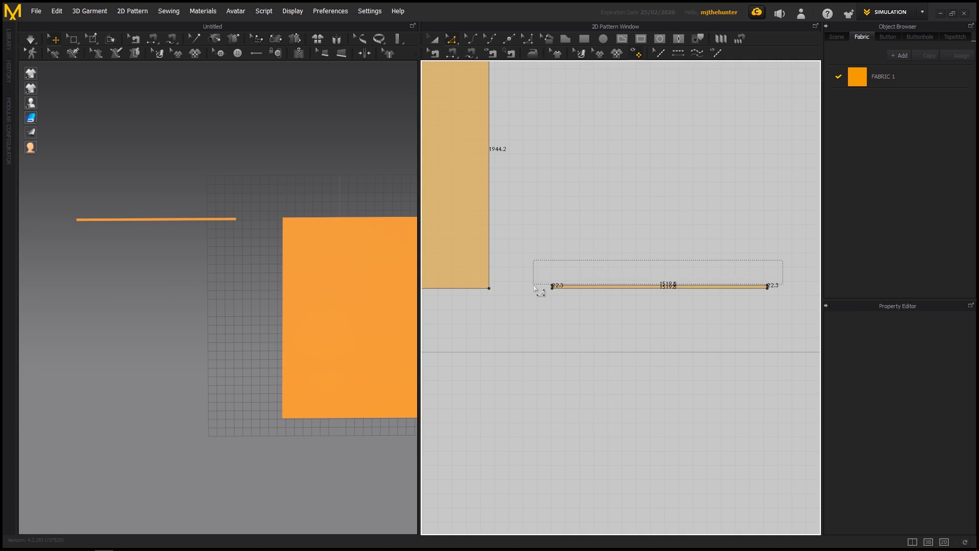
left_click_drag(535, 290, 533, 287)
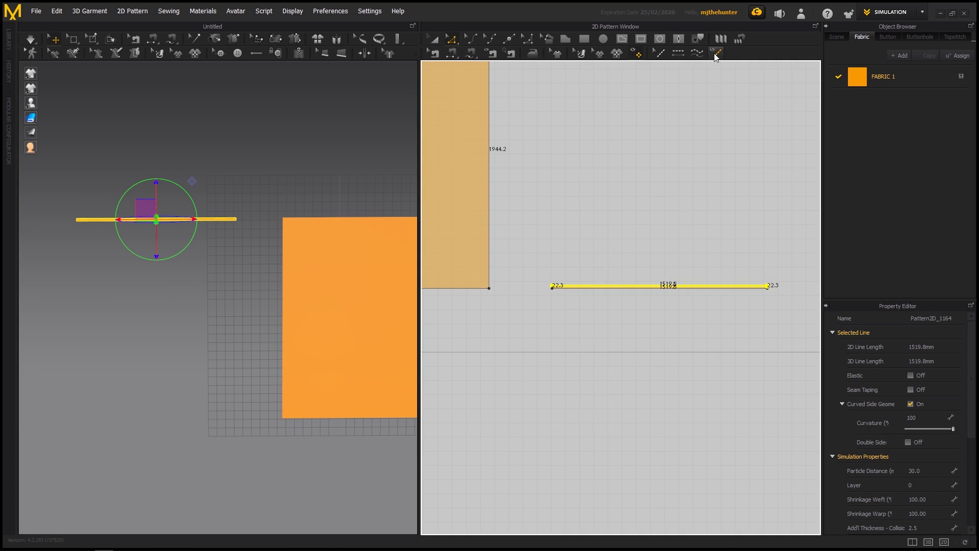
left_click(614, 234)
scroll(658, 270, "down", 5)
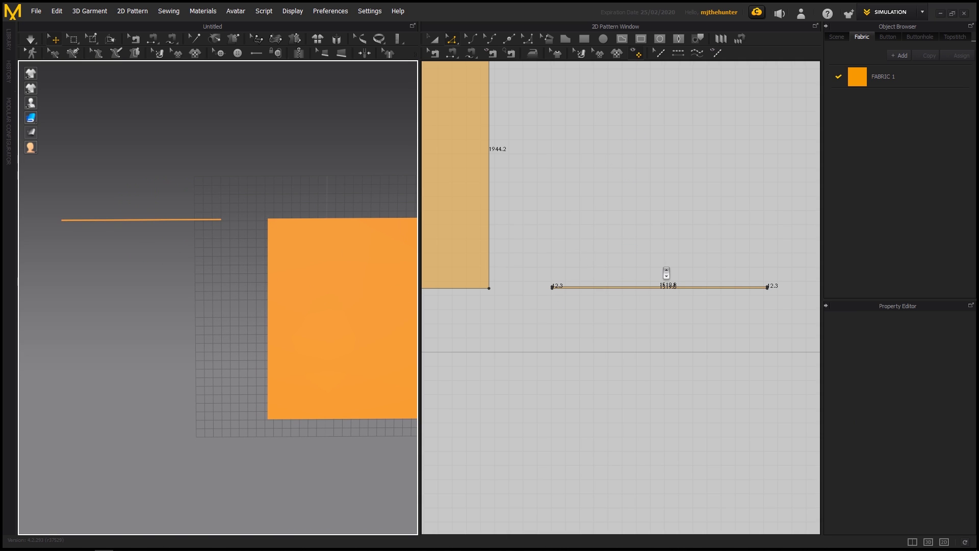
Step: Move the strip's short end edge outward to lengthen the strip to about 3433 mm
left_click(642, 287)
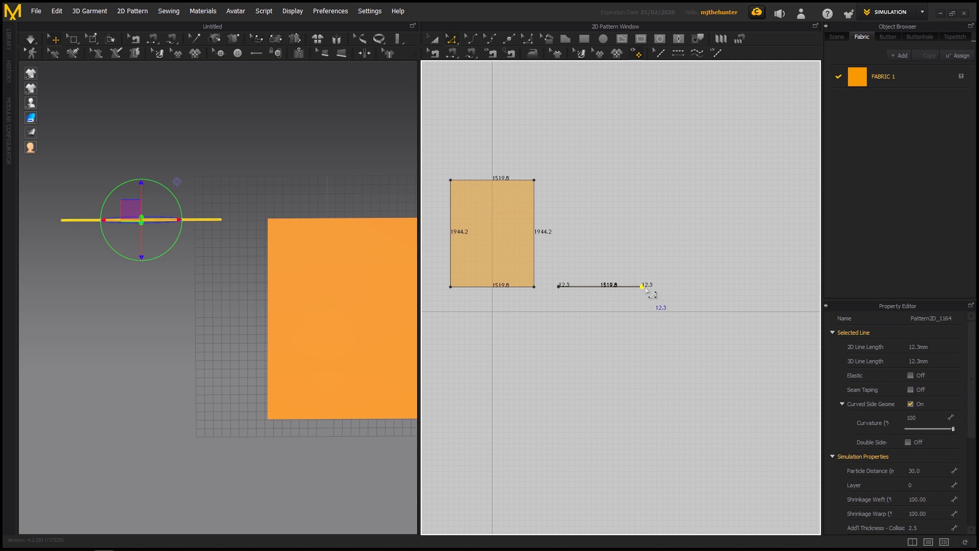
left_click_drag(643, 288, 748, 295)
left_click(716, 247)
scroll(331, 255, "down", 4)
Step: Move the strip sideways in the 3D view until it lines up across the fabric sheet
middle_click_drag(275, 238, 127, 275)
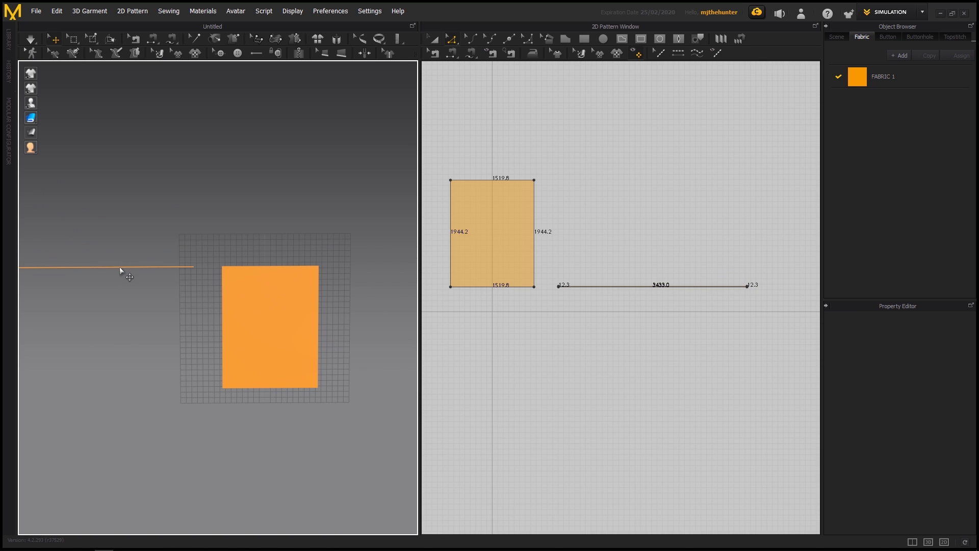
left_click(119, 267)
right_click_drag(157, 289, 151, 255)
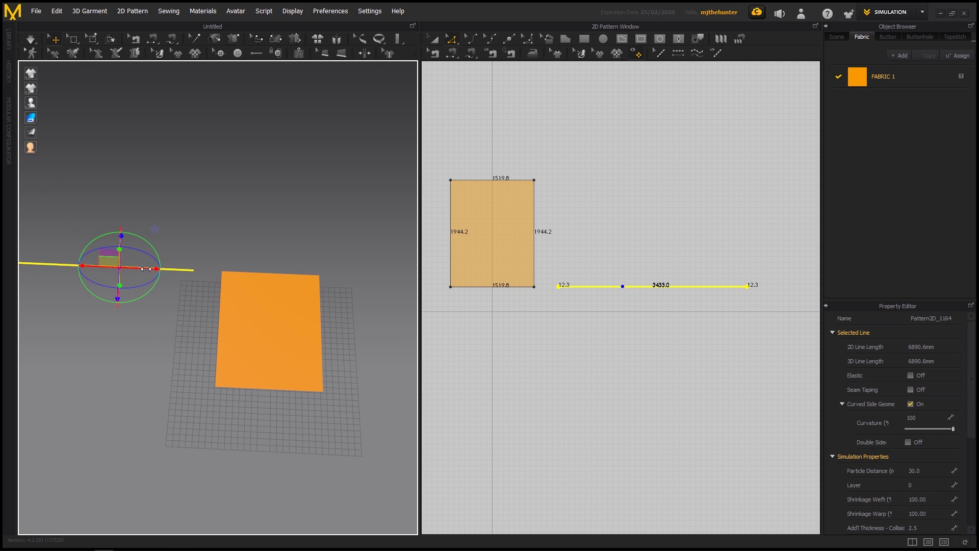
left_click_drag(154, 268, 312, 259)
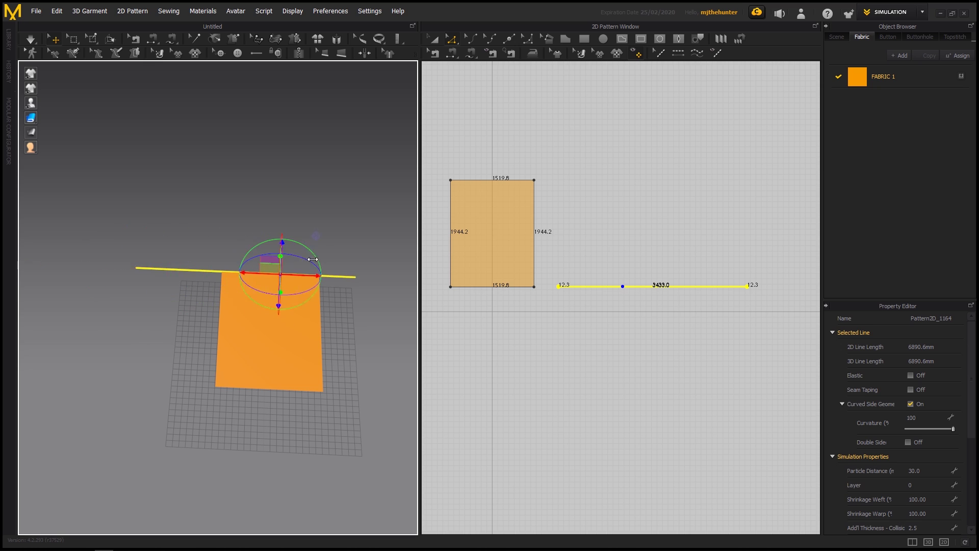
left_click(353, 227)
middle_click_drag(353, 227, 295, 244)
right_click_drag(296, 245, 304, 299)
Step: Raise the fabric sheet vertically above the strip in the 3D view
left_click(219, 312)
left_click(195, 273)
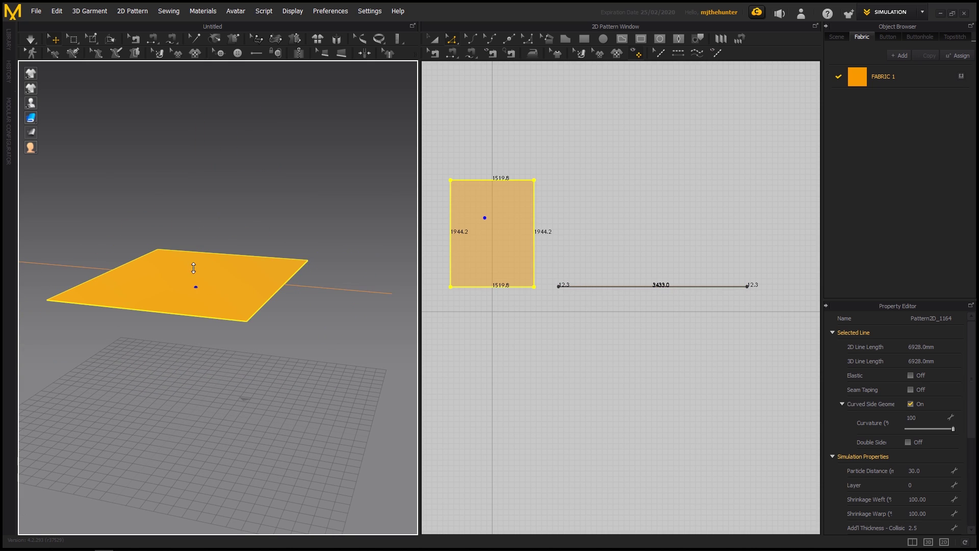
left_click_drag(193, 268, 193, 212)
Step: Freeze the thin strip in the 3D view
left_click(304, 284)
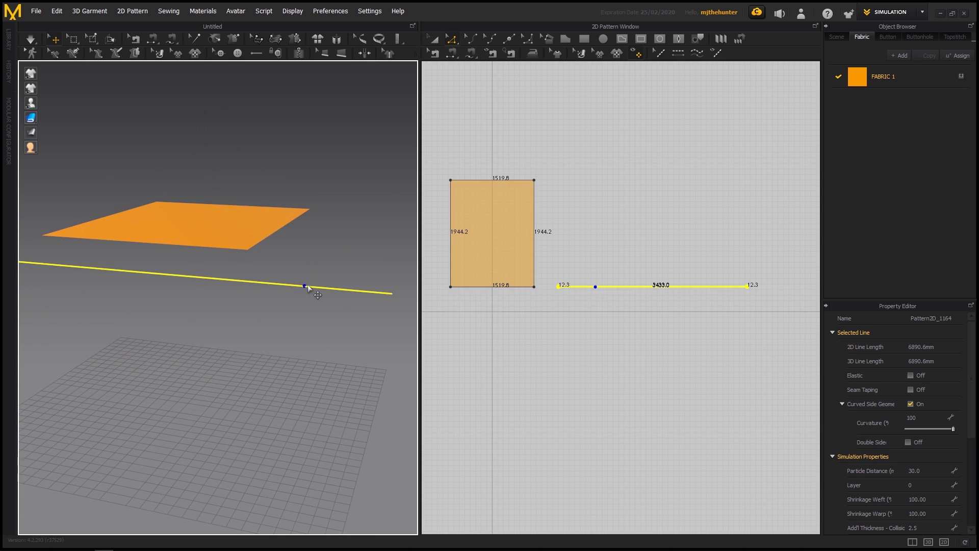
right_click_drag(312, 286, 313, 279)
right_click_drag(206, 254, 250, 275)
right_click(256, 261)
left_click(283, 101)
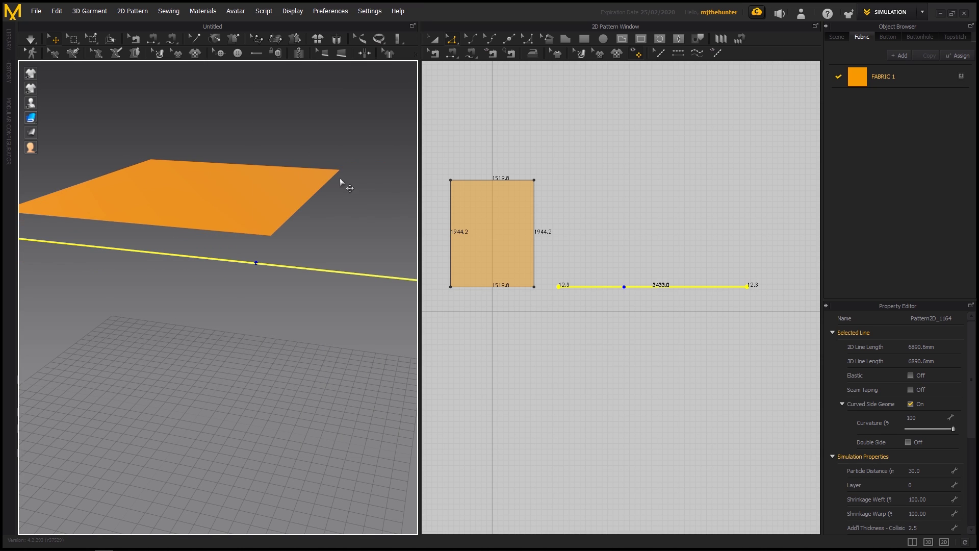
right_click_drag(348, 203, 330, 248)
scroll(329, 249, "down", 2)
Step: Test-simulate the sheet draping over the frozen strip, stop the simulation and undo it
left_click(316, 250)
right_click_drag(256, 227, 238, 201)
key("space")
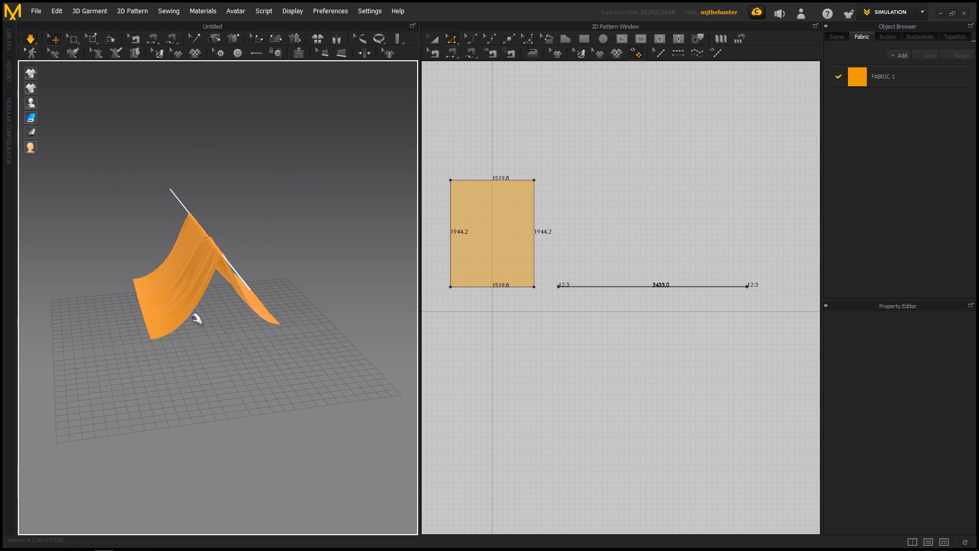
right_click_drag(210, 268, 317, 284)
key("space")
key("ctrl+z")
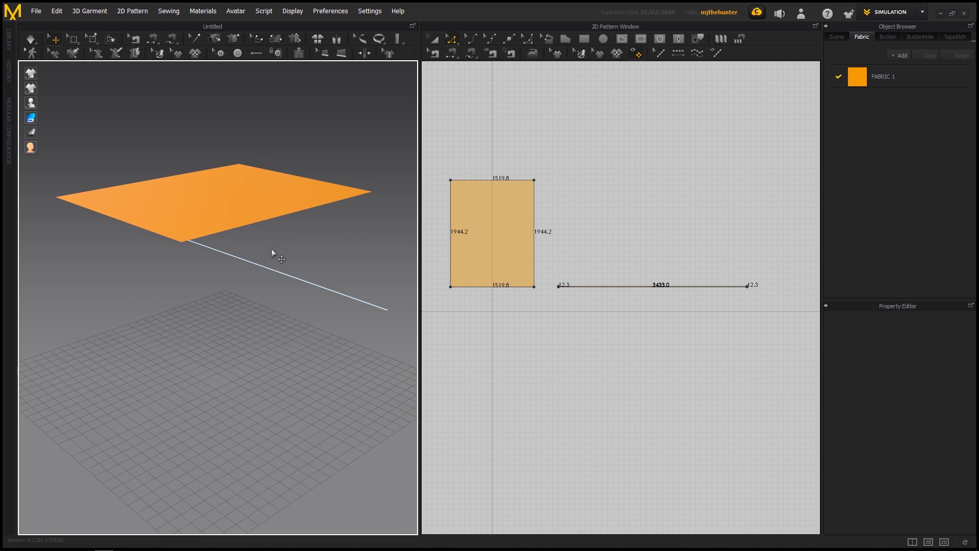
Step: Lower the frozen strip slightly below the sheet in the 3D view
left_click(262, 264)
scroll(301, 254, "up", 3)
right_click_drag(288, 245, 384, 253)
scroll(645, 268, "up", 1)
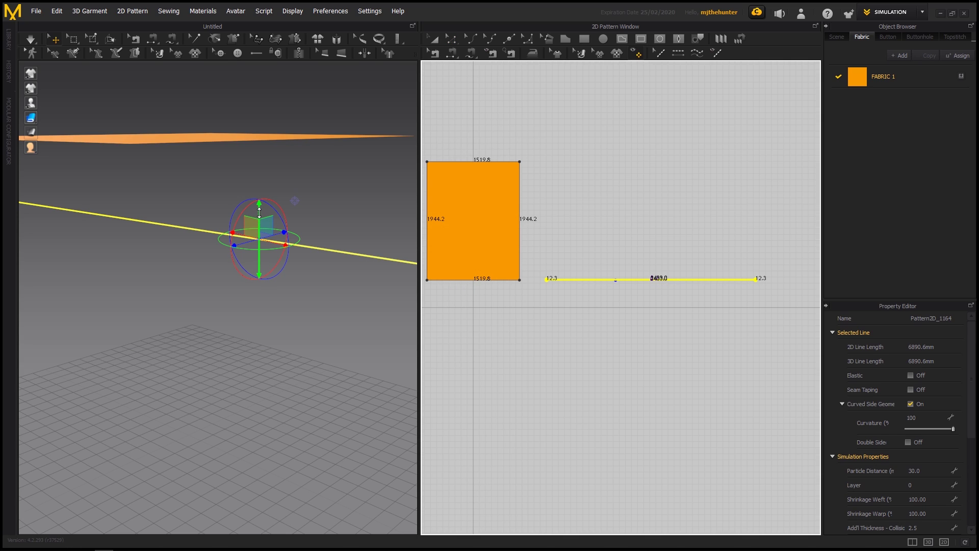
left_click_drag(259, 212, 259, 219)
key("z")
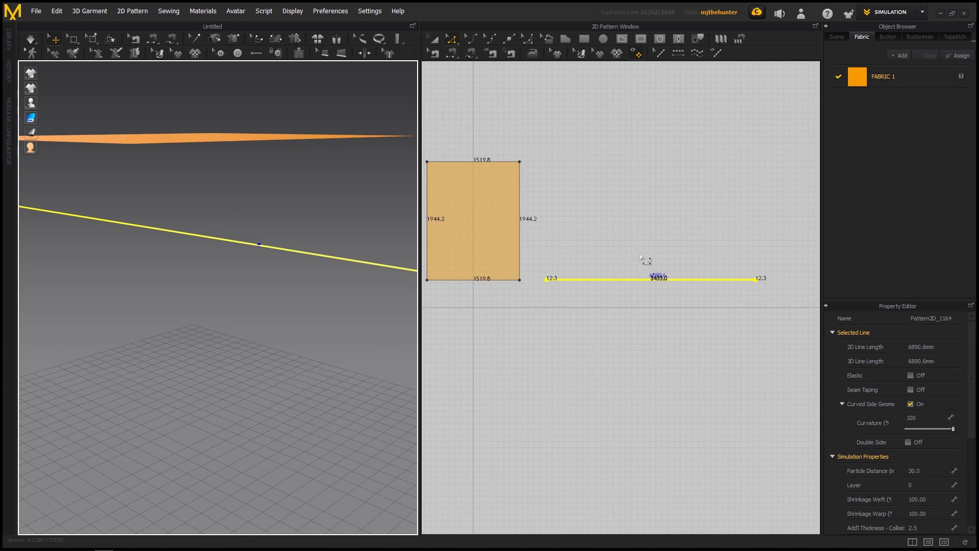
Step: Duplicate the thin strip and place the copy just above the original in the 2D pattern view
key("a")
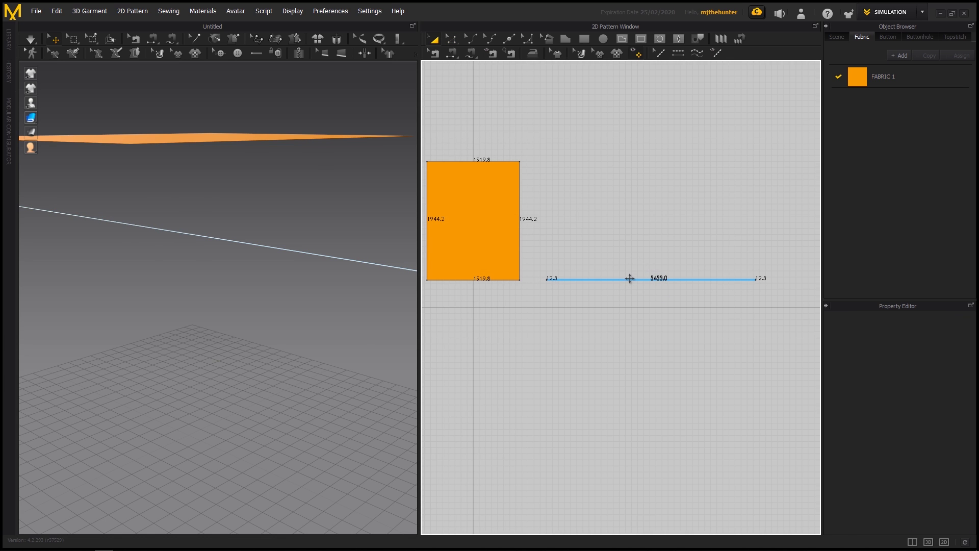
left_click(630, 278)
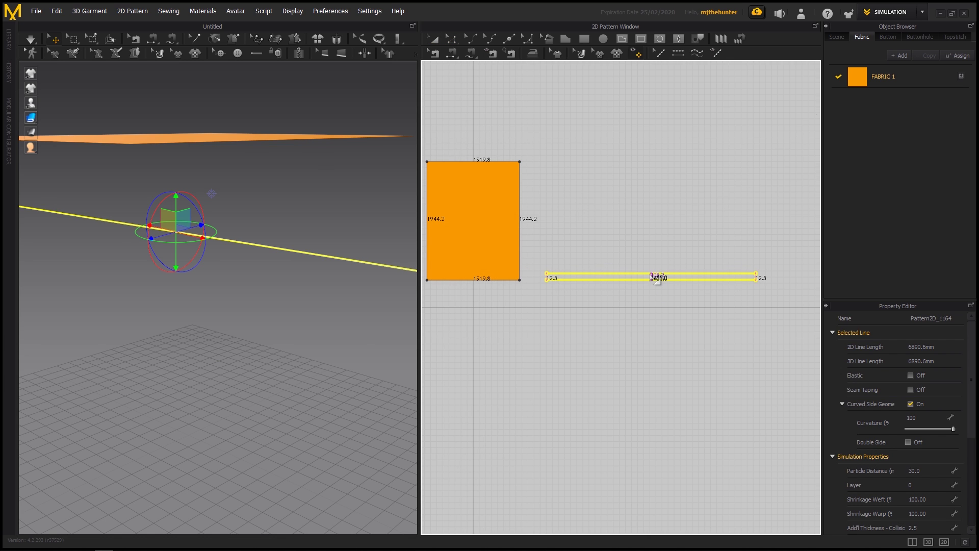
left_click(651, 275)
scroll(214, 206, "down", 5)
Step: Lower the duplicate strip in the 3D view until it lies next to the original strip
right_click_drag(200, 207, 223, 244)
scroll(223, 244, "up", 5)
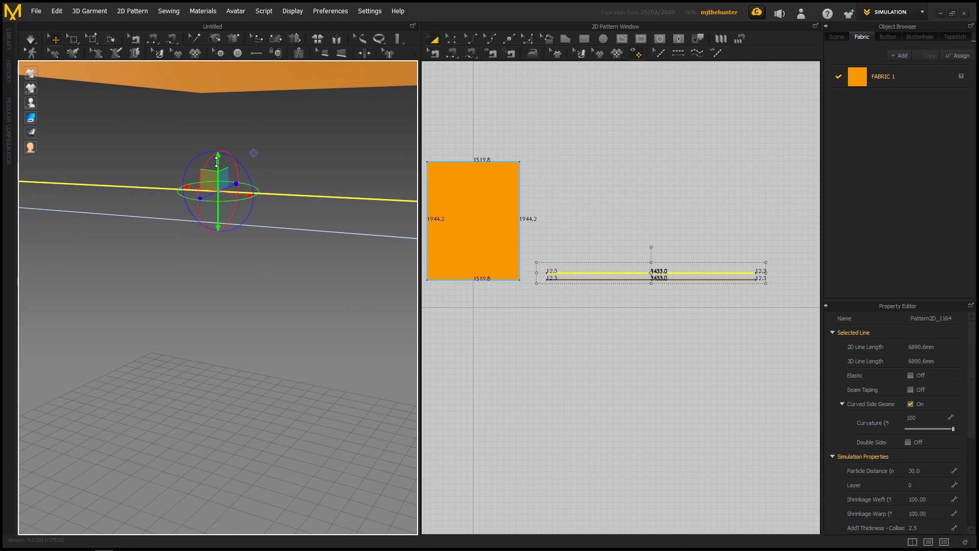
left_click_drag(218, 163, 217, 197)
right_click_drag(240, 192, 216, 157)
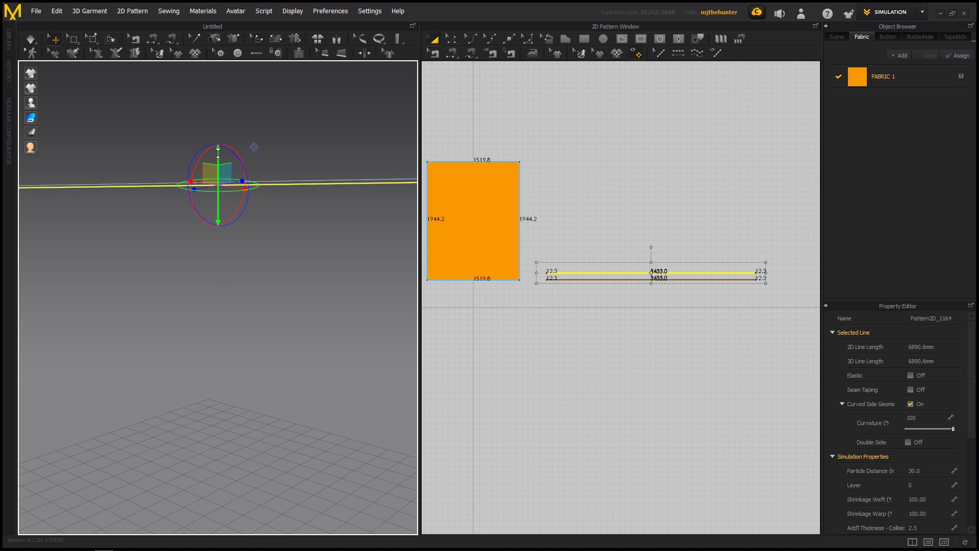
left_click(300, 151)
right_click_drag(301, 151, 210, 211)
Step: Lower the fabric sheet in the 3D view until it sits just above the two strips
left_click(194, 233)
left_click_drag(211, 179, 219, 249)
right_click_drag(220, 249, 243, 241)
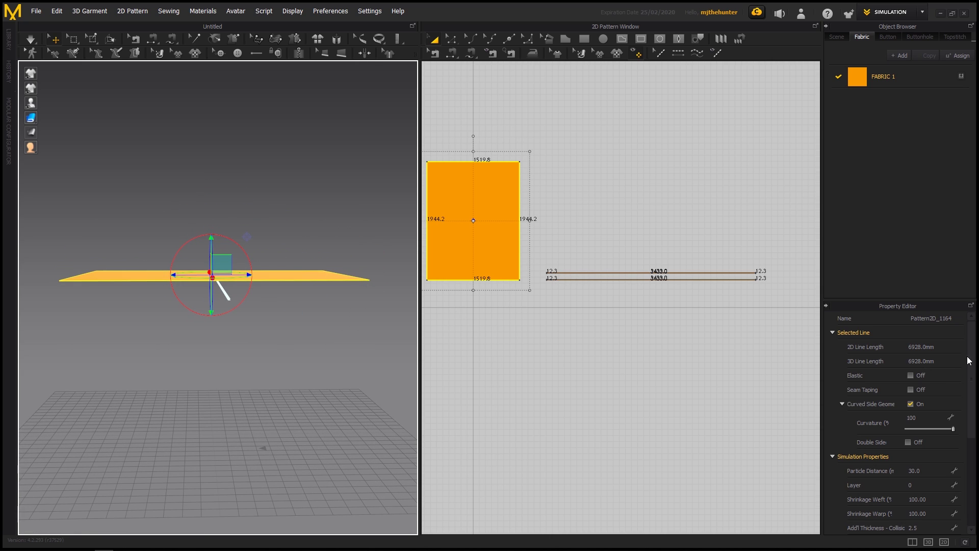
Step: Set the thickness of FABRIC 1 to 3 mm in its physical properties
scroll(963, 449, "down", 5)
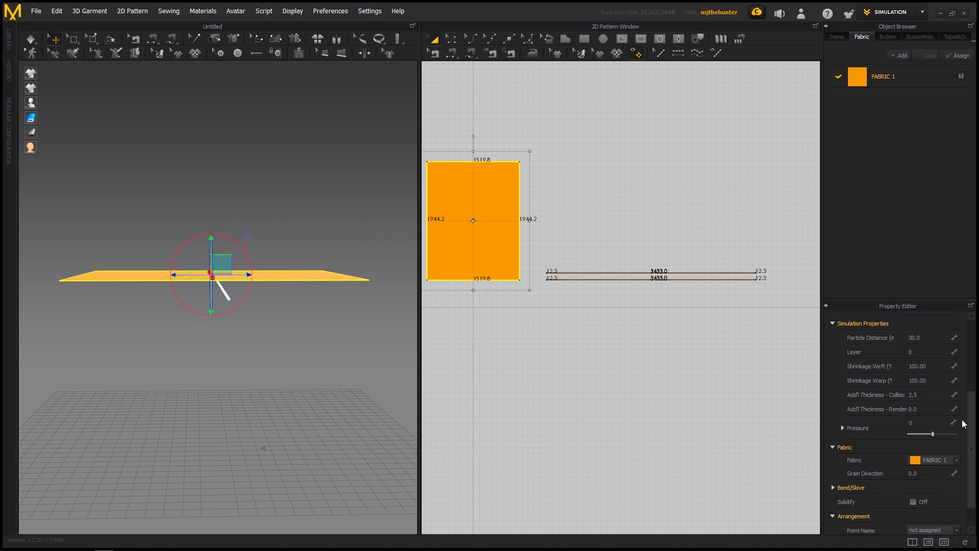
left_click(883, 86)
scroll(949, 413, "down", 3)
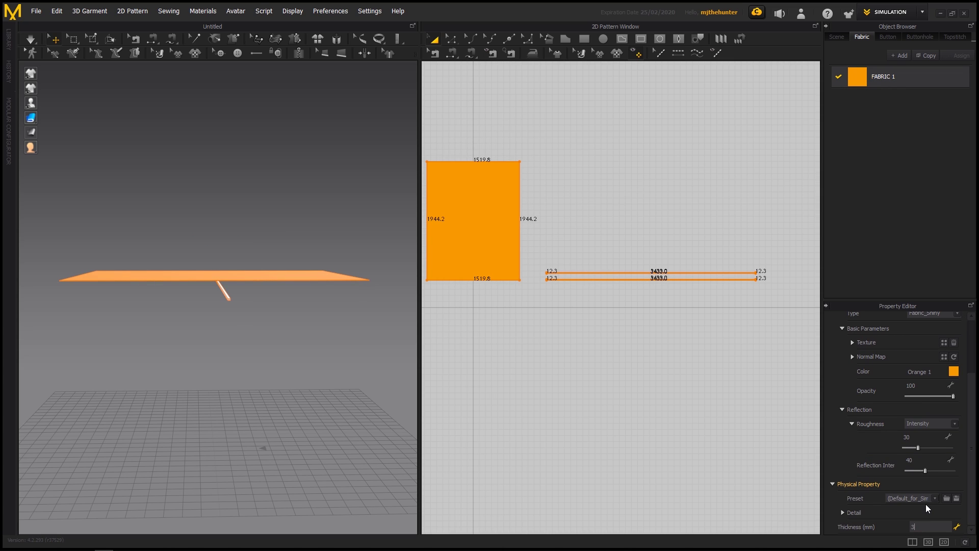
right_click_drag(251, 285, 286, 356)
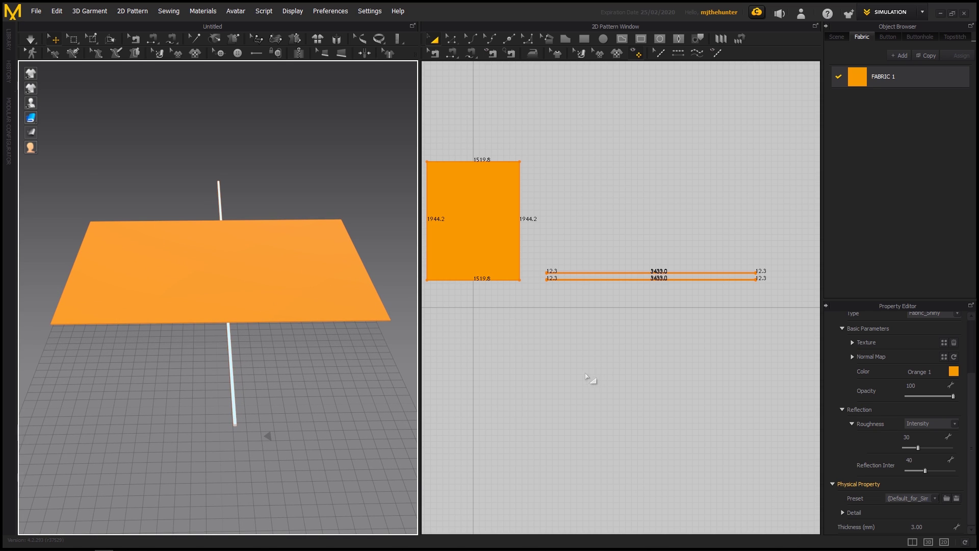
Step: Draw a horizontal internal line across the sheet between the midpoints of its side edges, 972.1 mm from each corner
right_click_drag(301, 335, 270, 279)
left_click(235, 271)
middle_click_drag(518, 210, 606, 223)
scroll(596, 244, "up", 3)
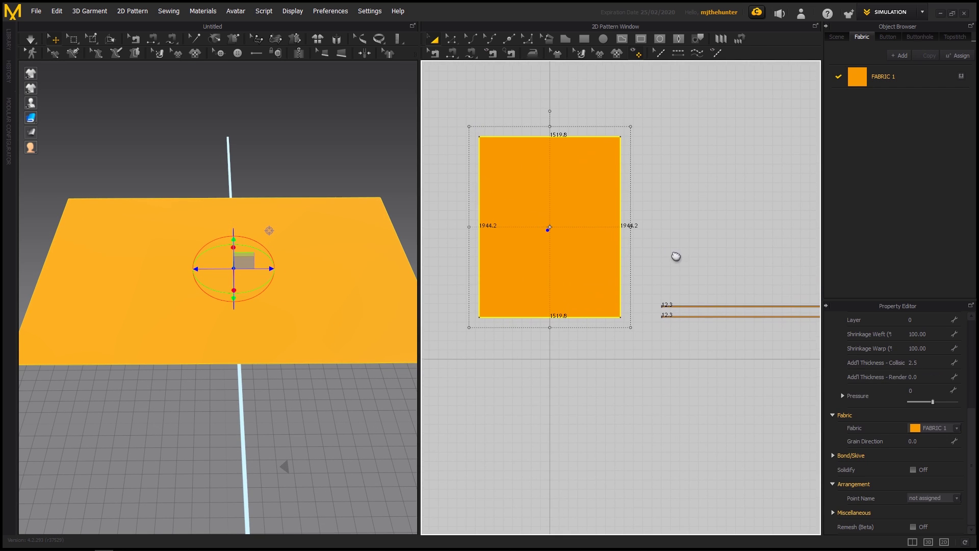
left_click(695, 225)
middle_click_drag(665, 213, 693, 230)
right_click_drag(287, 291, 258, 308)
scroll(280, 325, "down", 4)
scroll(288, 326, "up", 2)
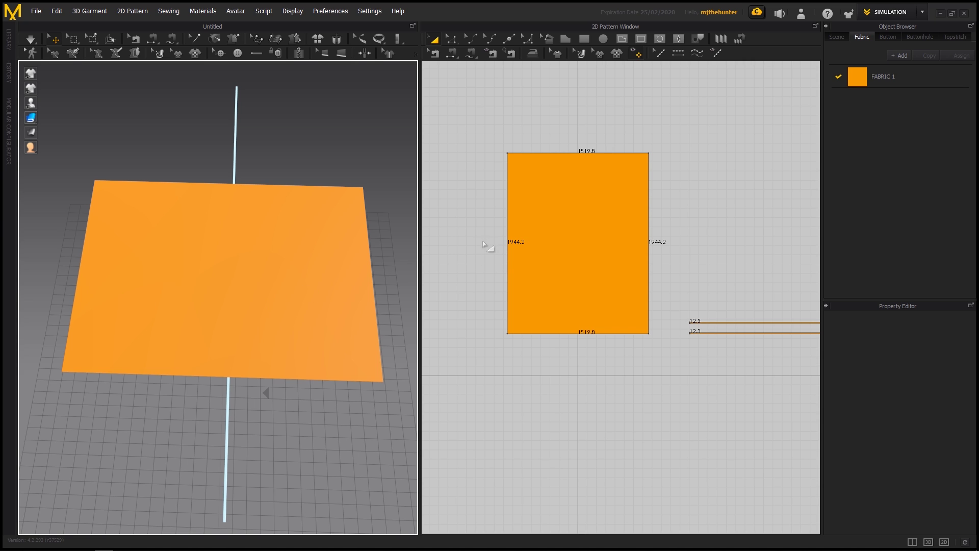
scroll(480, 243, "up", 1)
key("g")
left_click(502, 238)
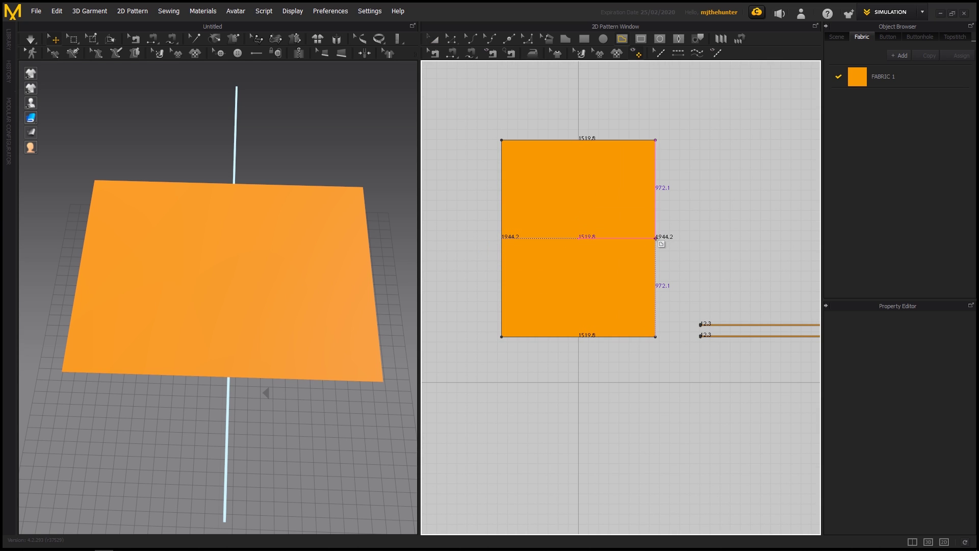
left_click(656, 238)
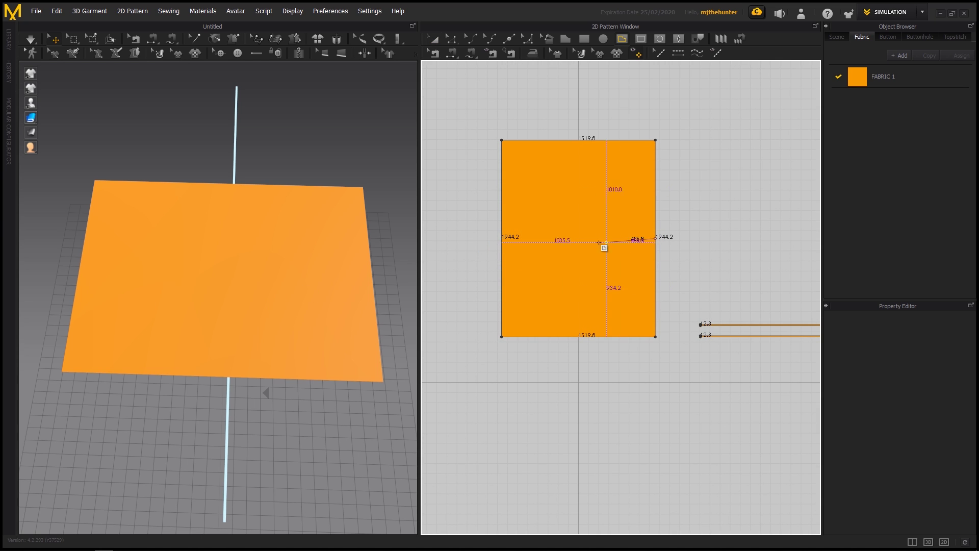
double_click(505, 238)
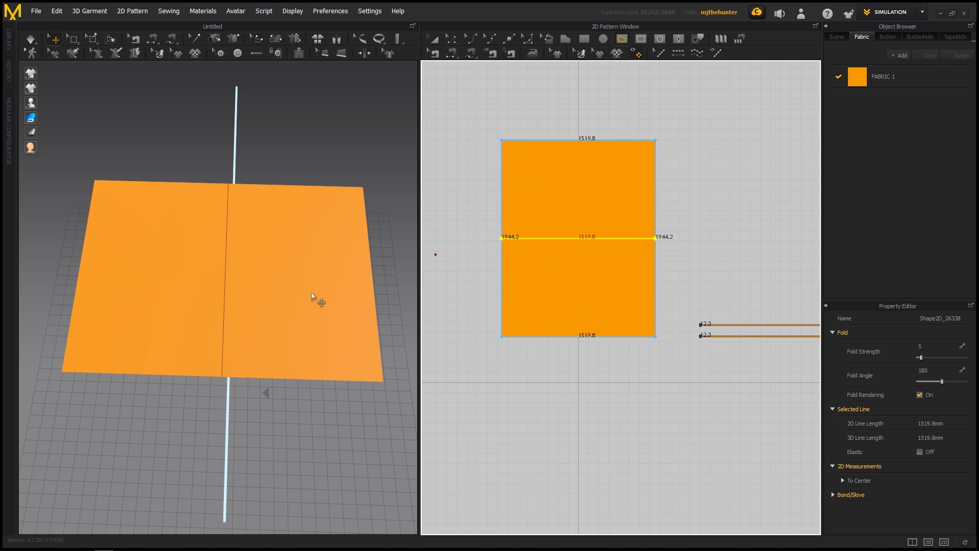
Step: Delete the horizontal internal line across the middle of the sheet in the 2D pattern
right_click_drag(256, 315, 239, 227)
scroll(520, 234, "up", 1)
key("a")
left_click(557, 203)
left_click_drag(234, 224, 237, 236)
right_click_drag(245, 253, 261, 262)
left_click_drag(263, 265, 275, 266)
right_click_drag(276, 268, 277, 275)
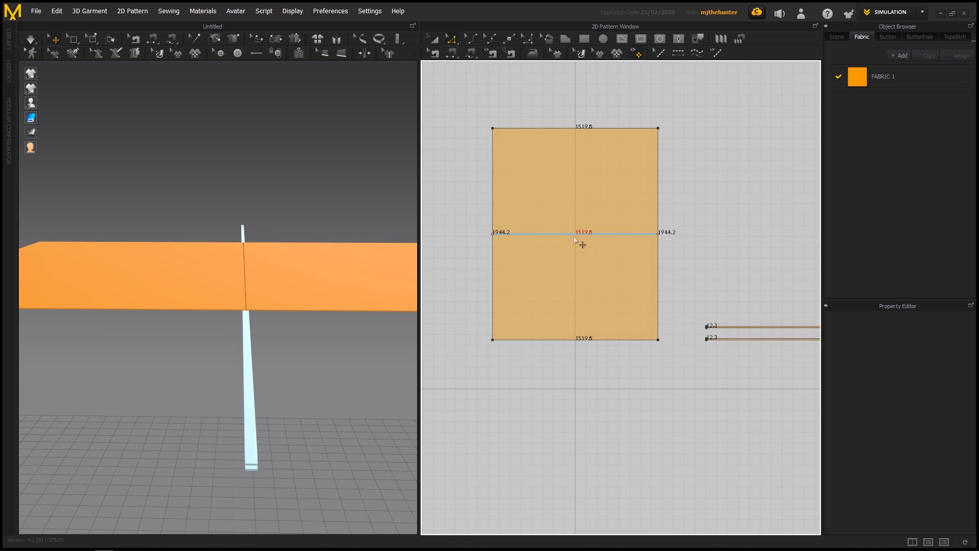
left_click(559, 235)
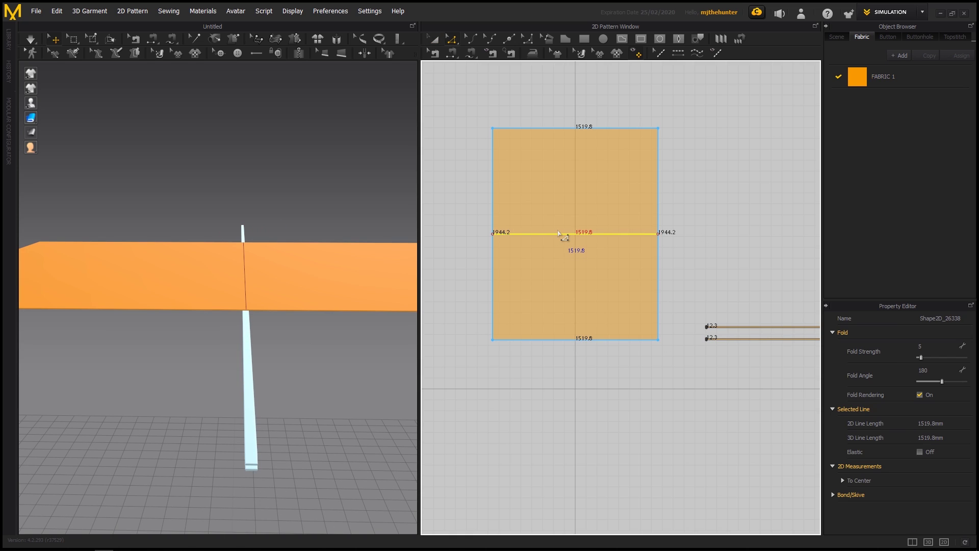
key("Delete")
Step: Select the sheet and set its particle distance to 30
right_click_drag(305, 197, 207, 260)
left_click(216, 265)
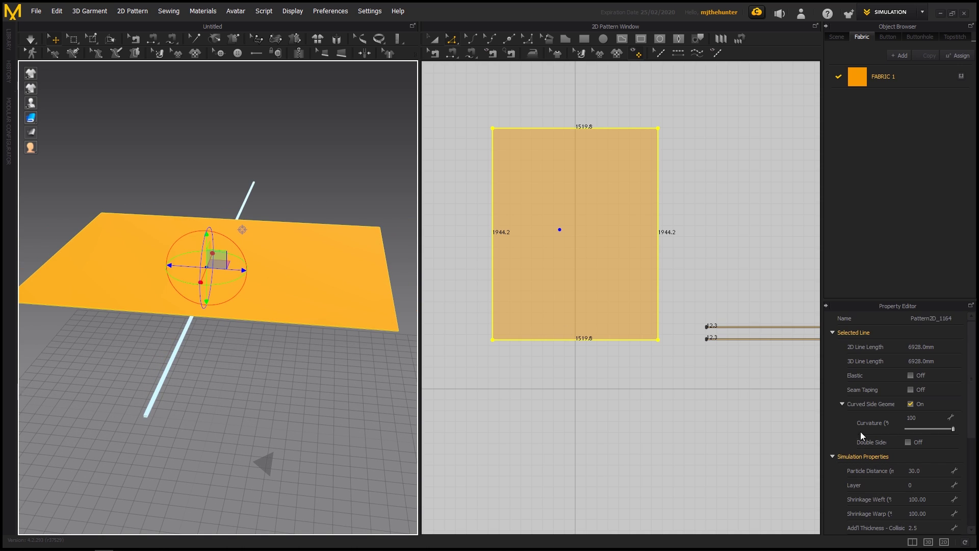
scroll(971, 353, "down", 1)
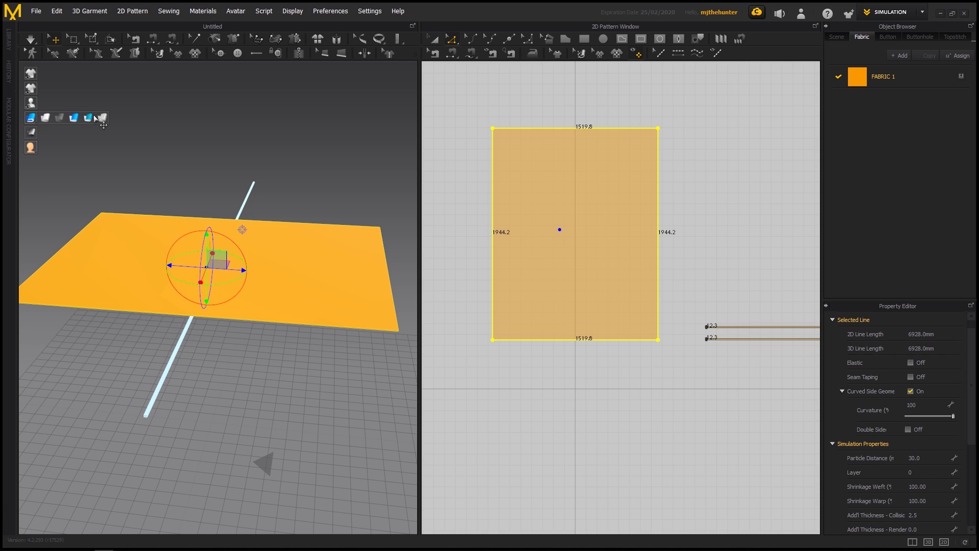
Step: Examine the mesh density of the sheet and strips in mesh display, and return to the thick textured display
left_click(102, 118)
scroll(244, 270, "up", 5)
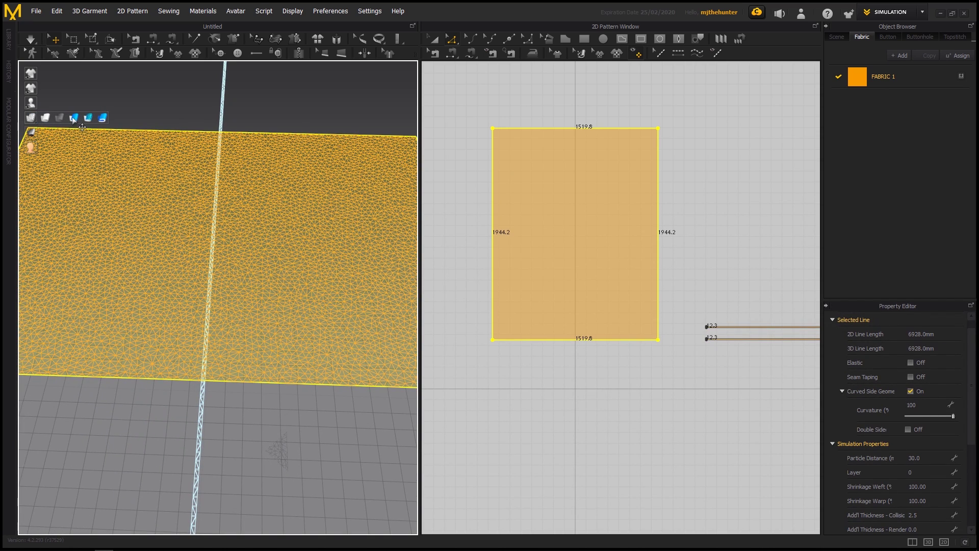
left_click(105, 118)
Step: Simulate the sheet so it drapes over the strips, pulling the bunched lower part of the fabric straight
right_click_drag(197, 341, 231, 207)
key("space")
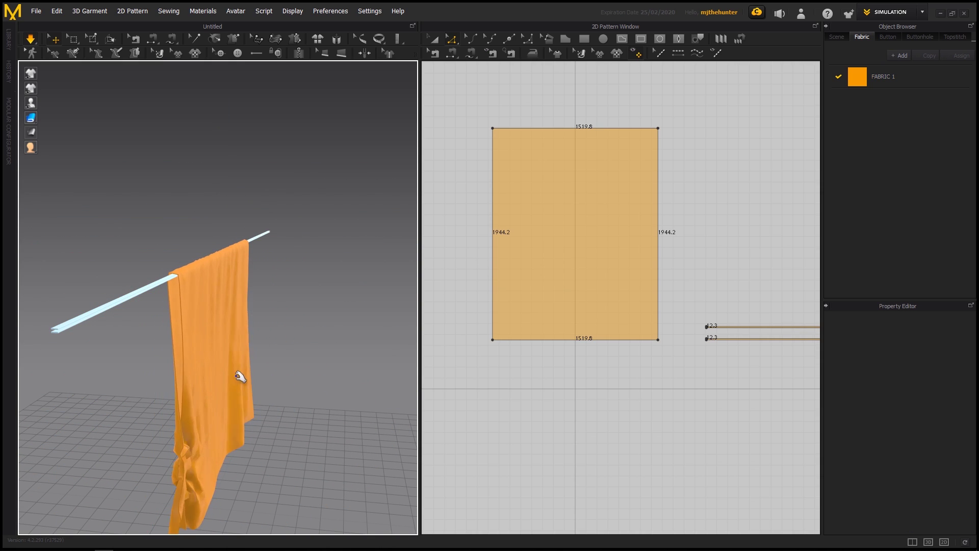
right_click_drag(208, 413, 259, 364)
right_click_drag(218, 408, 276, 402)
left_click(245, 399)
mouse_move(262, 403)
left_mouse_down()
mouse_move(280, 411)
mouse_move(263, 408)
left_mouse_up()
left_click(316, 381)
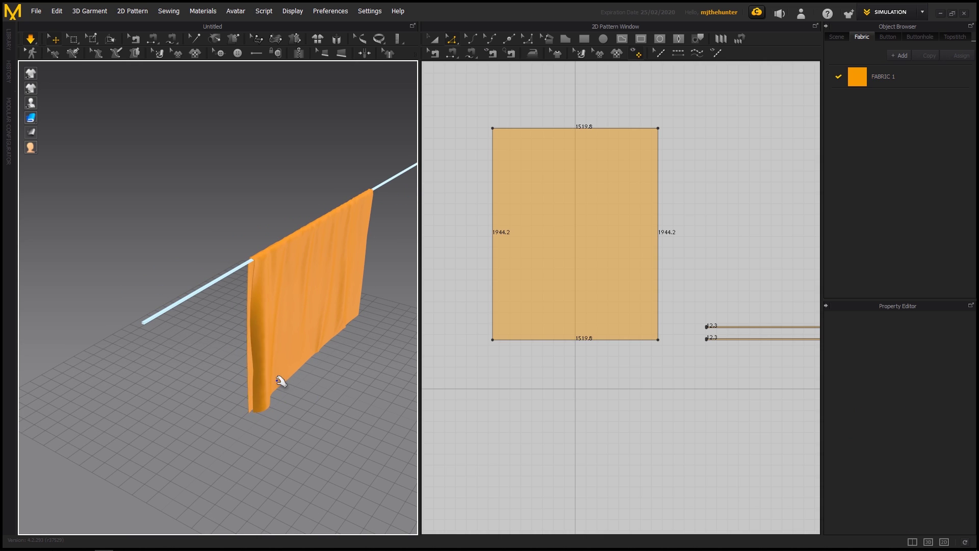
Step: Rotate the hanging, once-folded sheet in the 3D view until it lies horizontally below the strips
right_click_drag(278, 367, 195, 310)
right_click_drag(332, 316, 234, 291)
middle_click_drag(234, 290, 195, 312)
left_click(219, 370)
middle_click_drag(227, 350, 317, 292)
key("2")
right_click_drag(177, 304, 276, 303)
key("4")
left_click_drag(252, 273, 200, 270)
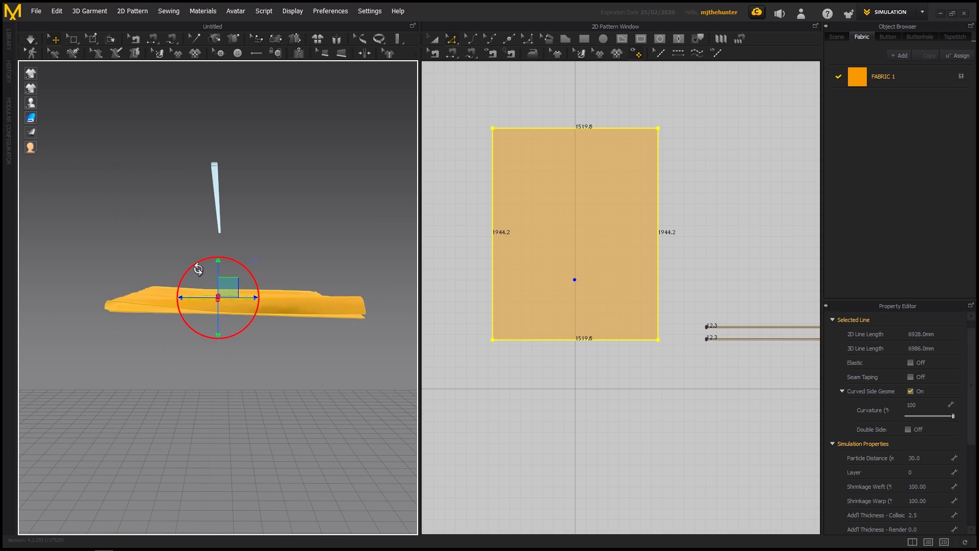
Step: Lower the once-folded sheet towards the ground and simulate it so it settles flat on the floor
right_click_drag(244, 272, 218, 266)
left_click_drag(218, 264, 219, 361)
right_click_drag(219, 361, 229, 382)
middle_click_drag(229, 382, 250, 292)
right_click_drag(250, 292, 249, 305)
key("space")
left_click(264, 281)
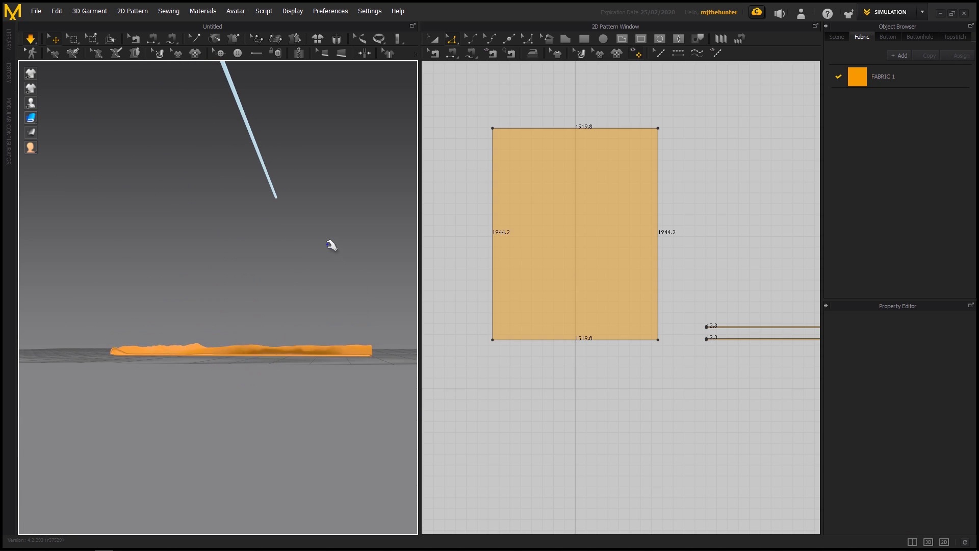
Step: Pull the wrinkled side edge near the corner of the folded sheet flat while the simulation runs
right_click_drag(327, 321, 265, 369)
middle_click_drag(306, 221, 158, 357)
scroll(288, 341, "up", 2)
scroll(217, 379, "up", 2)
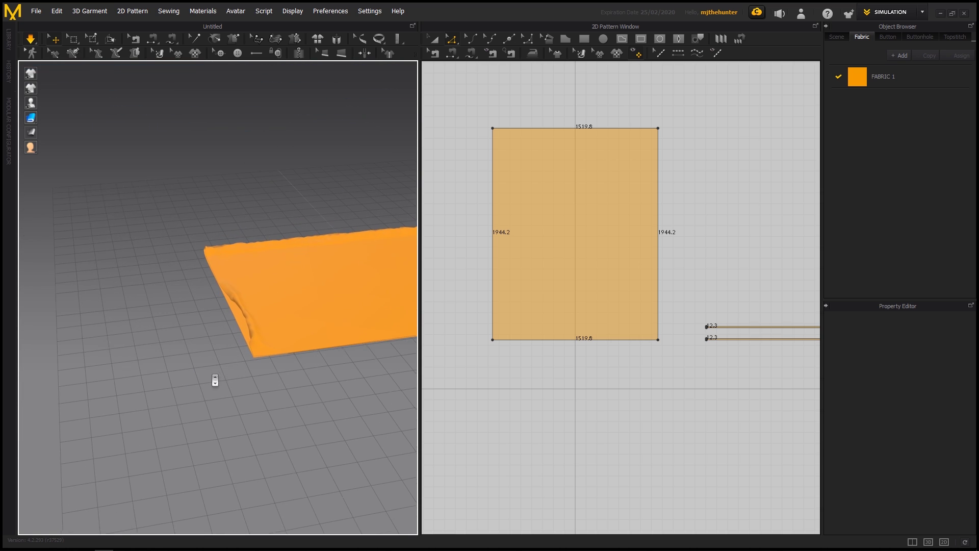
left_click(242, 325)
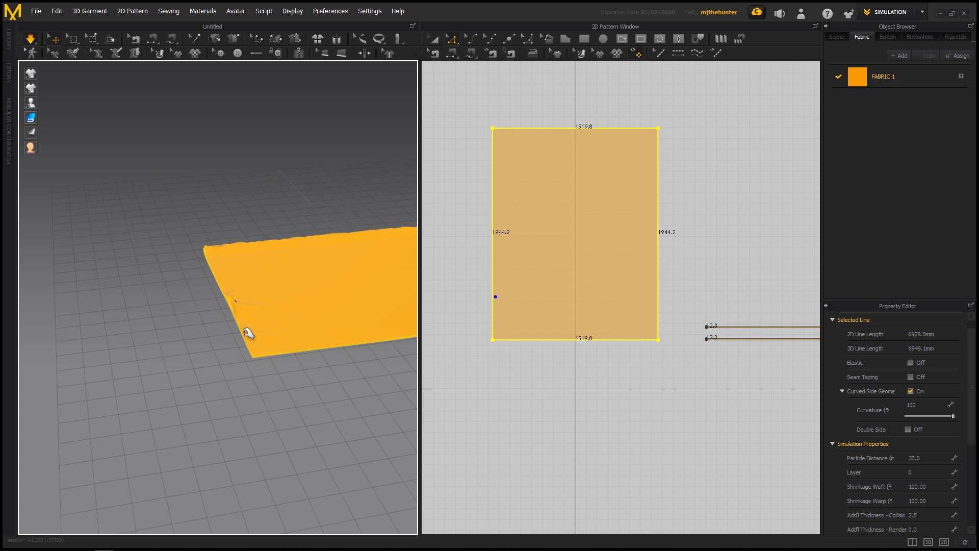
left_click(216, 334)
right_click_drag(264, 306, 209, 304)
Step: Raise the once-folded sheet above the strips and rotate it a quarter turn about the vertical axis
left_click(208, 330)
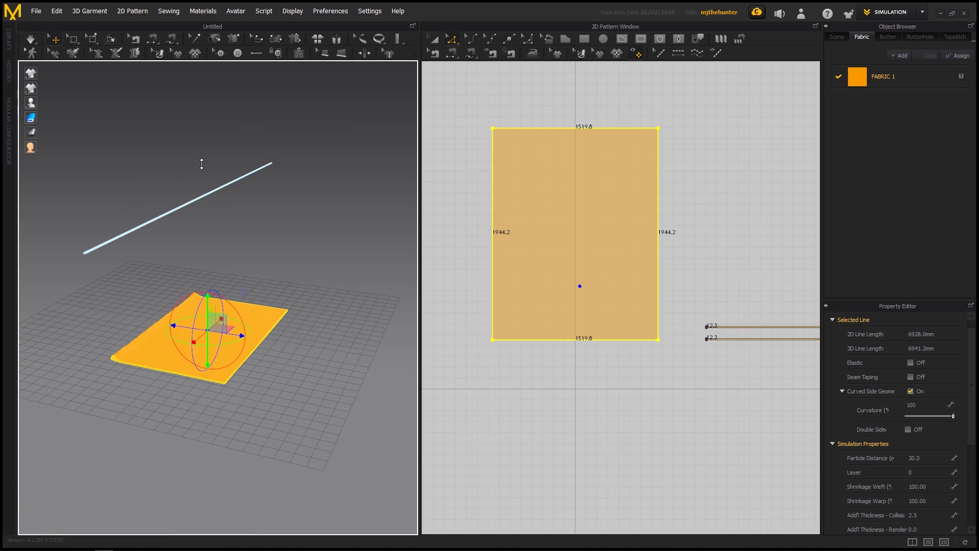
right_click_drag(200, 156, 220, 306)
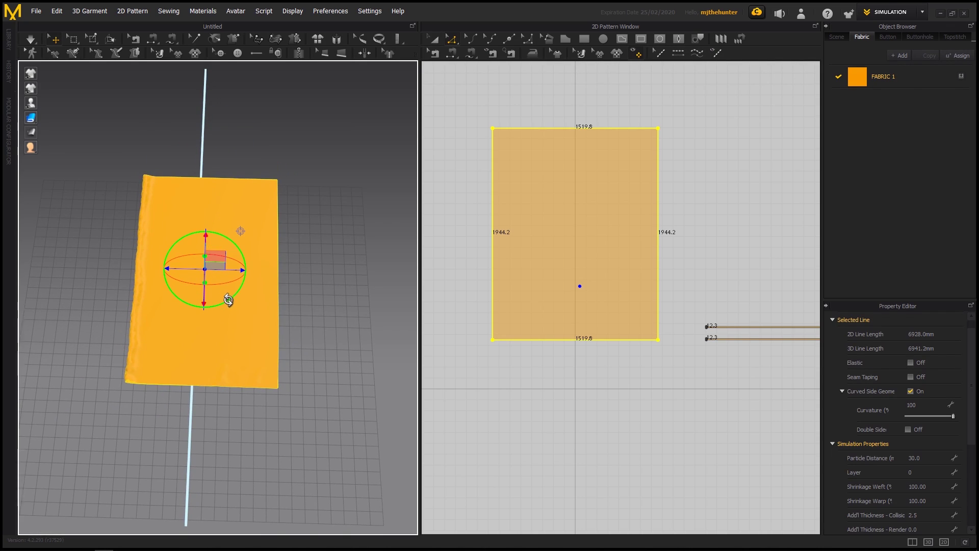
left_click_drag(199, 301, 171, 290)
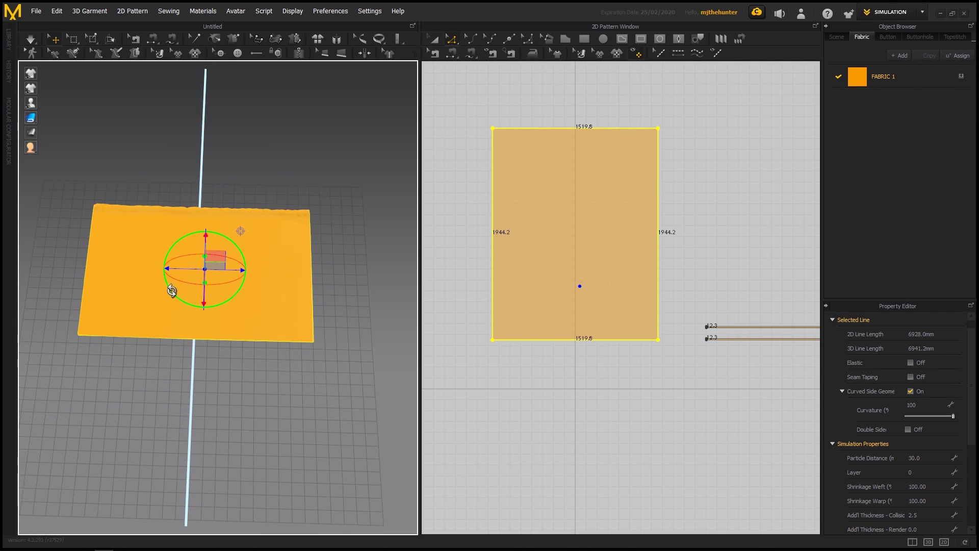
Step: Lower the rotated folded sheet until it sits just above the strips
right_click_drag(172, 291, 257, 297)
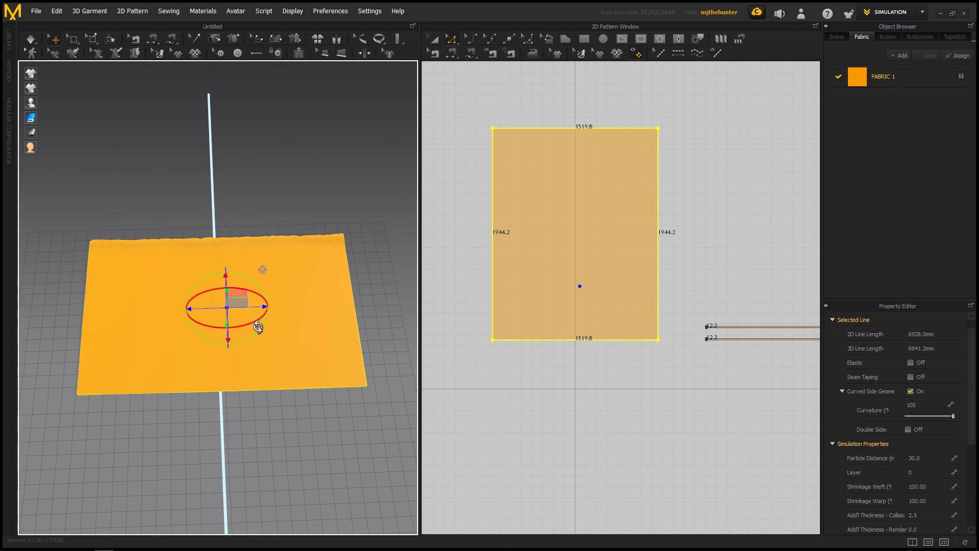
right_click_drag(258, 332, 221, 321)
right_click_drag(267, 288, 233, 304)
left_click_drag(233, 304, 235, 301)
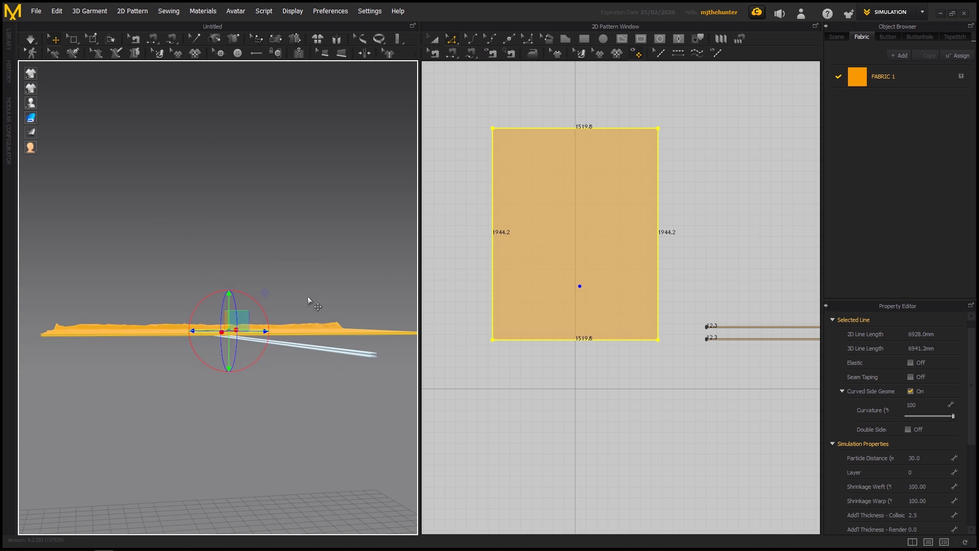
right_click_drag(309, 298, 303, 318)
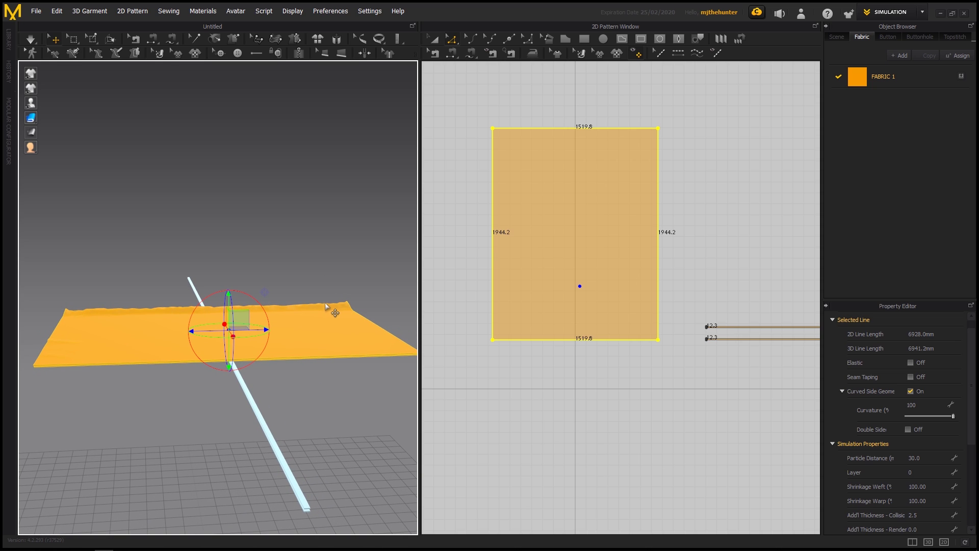
right_click_drag(330, 286, 288, 319)
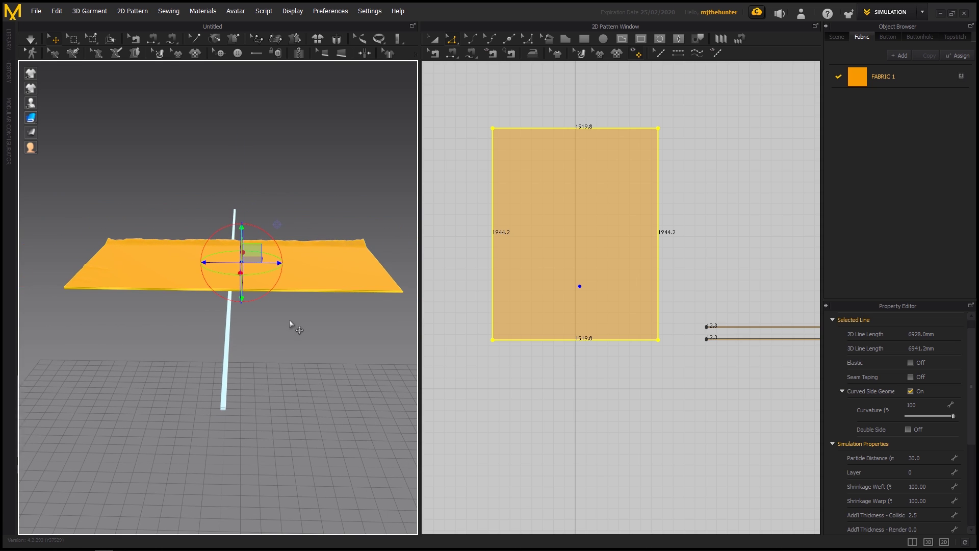
Step: Simulate the once-folded sheet so it folds a second time over the strips
key("space")
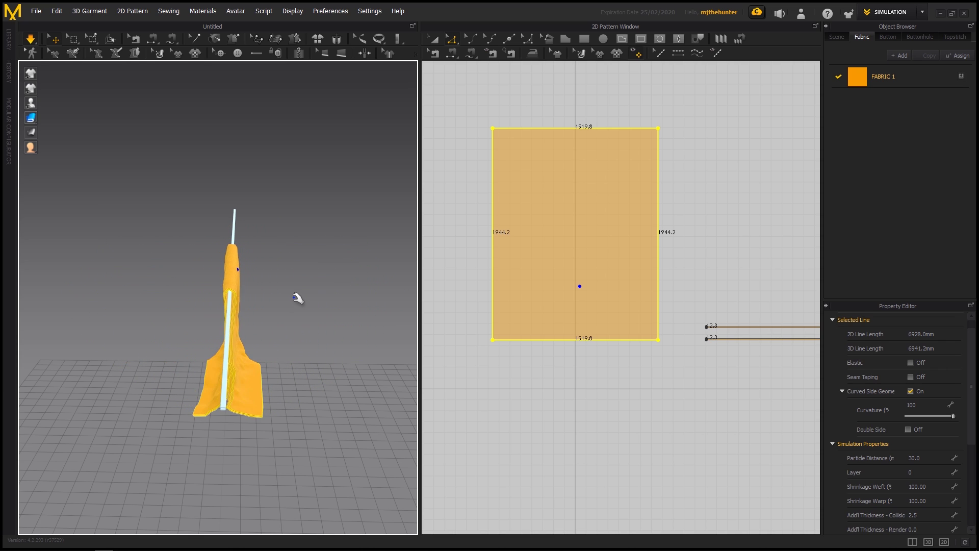
right_click_drag(267, 309, 167, 299)
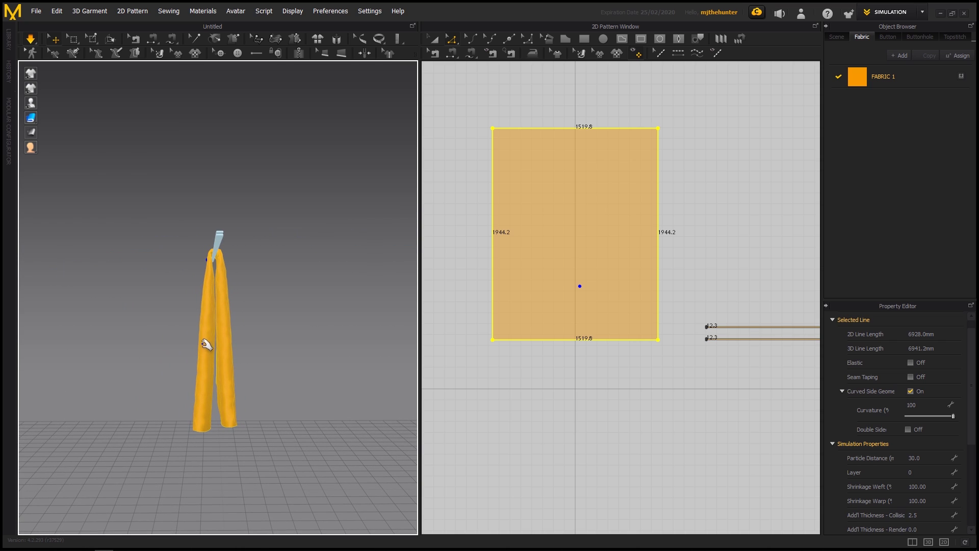
right_click_drag(233, 323, 290, 295)
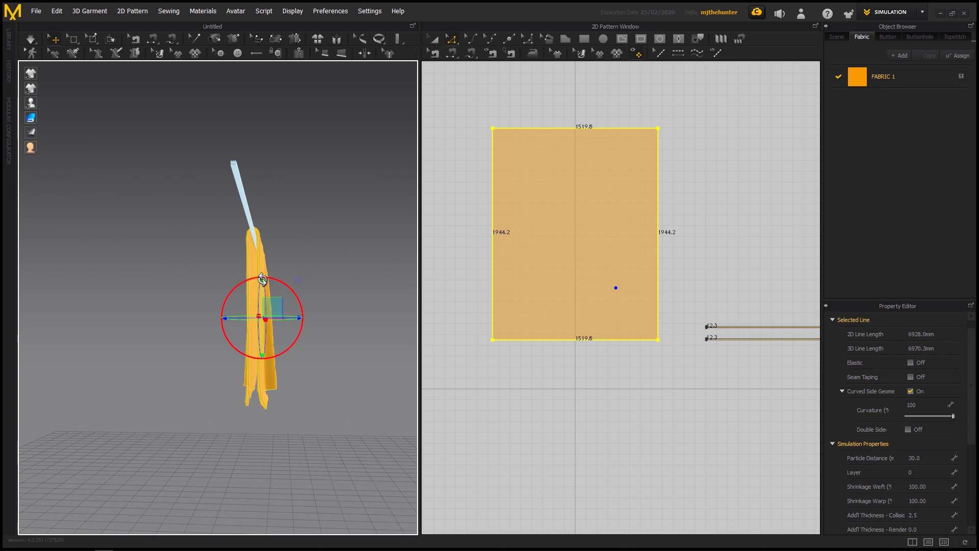
Step: Rotate the twice-folded sheet to lie horizontally and lower it close to the ground
left_click_drag(262, 279, 239, 291)
middle_click_drag(275, 298, 282, 290)
right_click_drag(281, 289, 271, 267)
left_click_drag(276, 312, 271, 384)
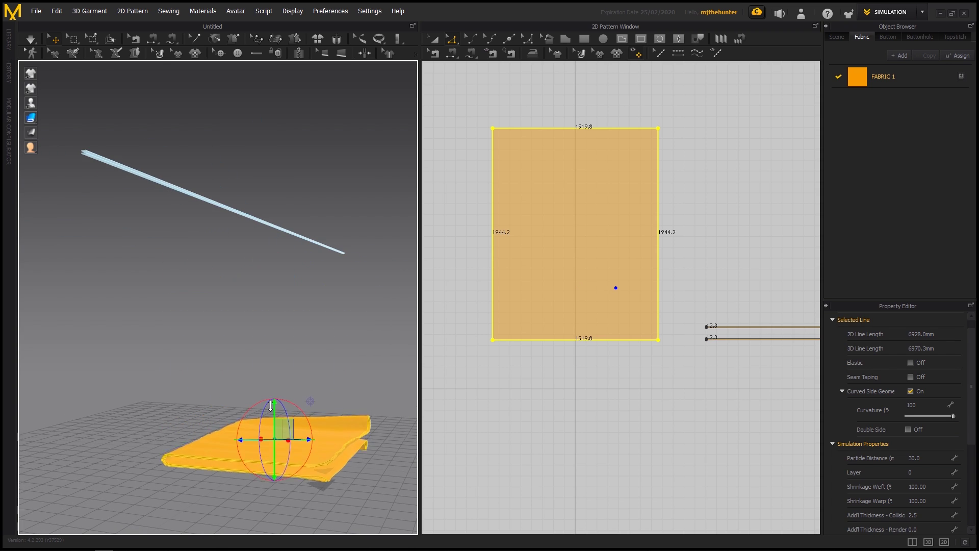
right_click_drag(271, 401, 271, 332)
Step: Simulate the twice-folded sheet so it settles flat on the ground
key("space")
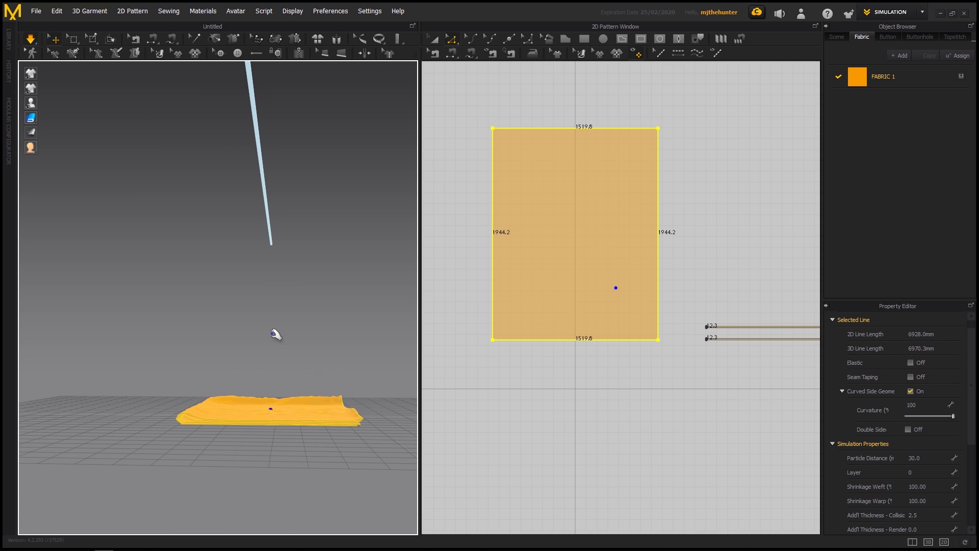
right_click_drag(349, 388, 338, 388)
right_click_drag(274, 380, 268, 376)
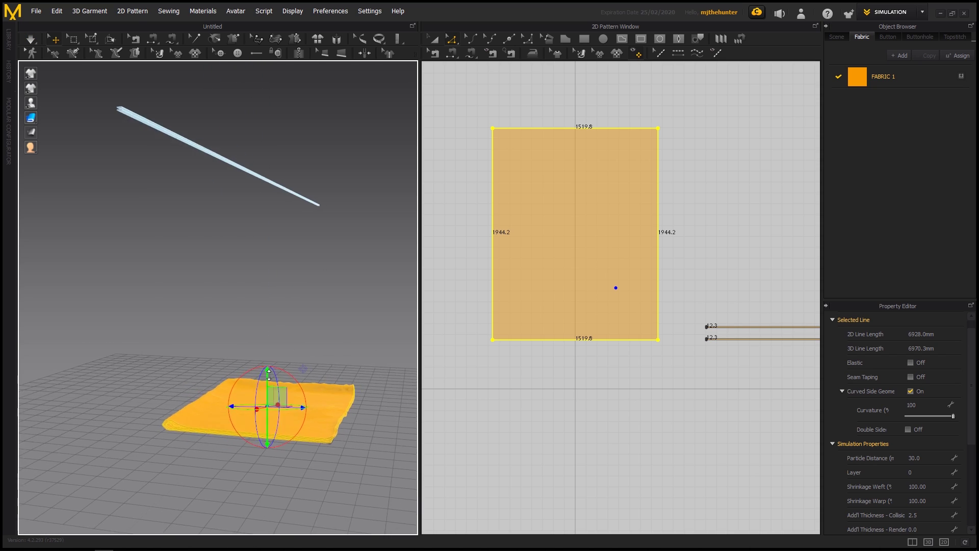
Step: Raise the twice-folded sheet from the ground to just above the strips, lying across them
left_click_drag(270, 324, 281, 139)
right_click_drag(279, 163, 292, 231)
right_click_drag(316, 290, 310, 205)
Step: Try simulating the twice-folded sheet over the strips and undo each drape attempt
key("space")
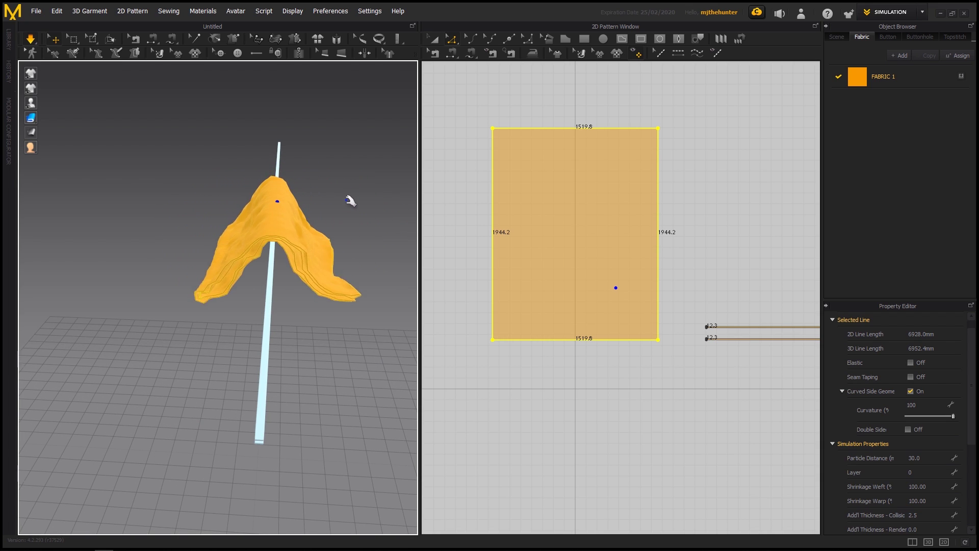
right_click_drag(310, 279, 301, 266)
right_click_drag(289, 225, 239, 312)
key("ctrl+z")
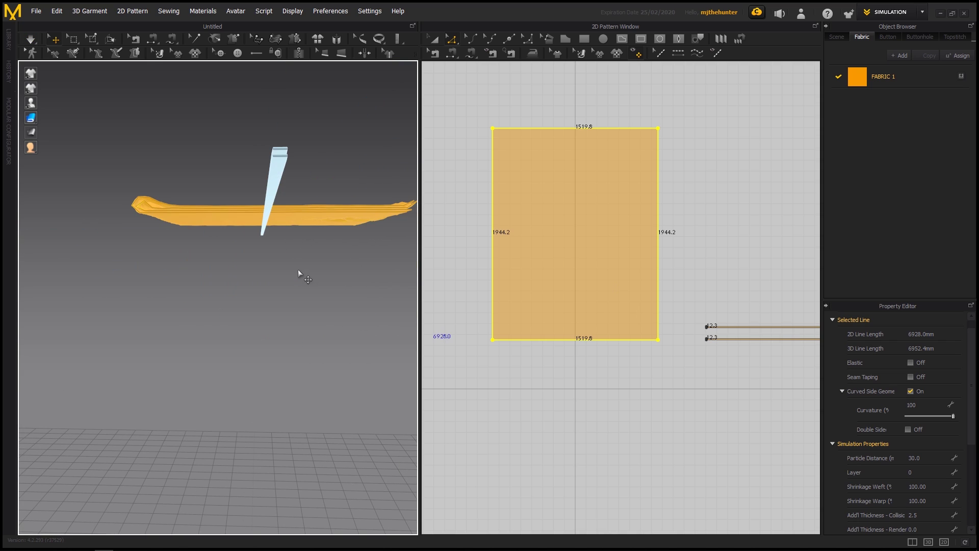
right_click_drag(297, 268, 267, 214)
key("space")
key("ctrl+z")
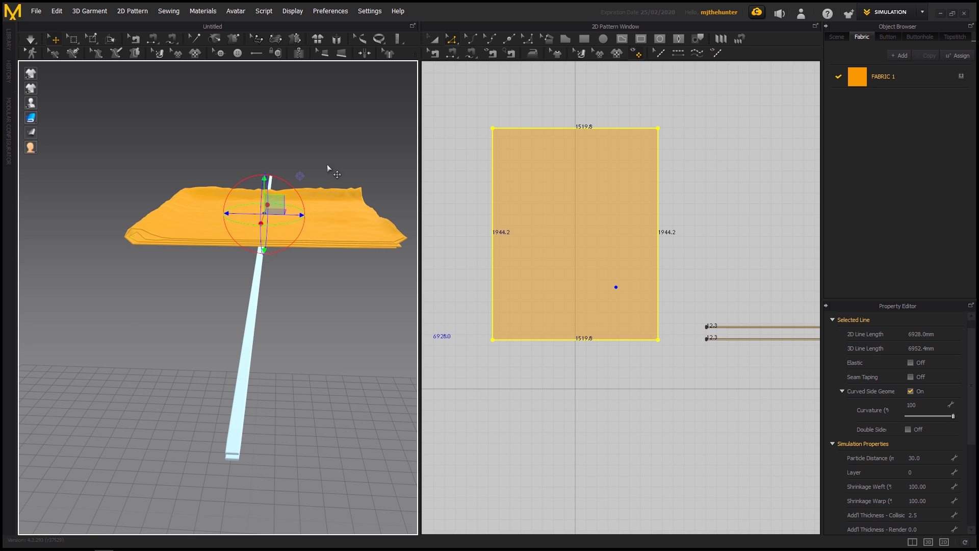
Step: Simulate the twice-folded sheet so it hangs over the strips, and stop the simulation once it is draped
key("space")
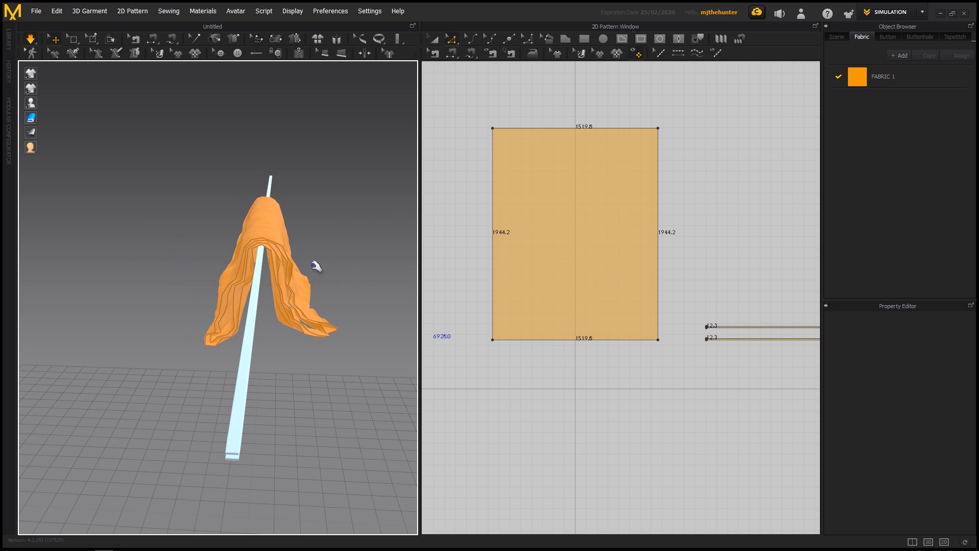
right_click_drag(278, 271, 310, 282)
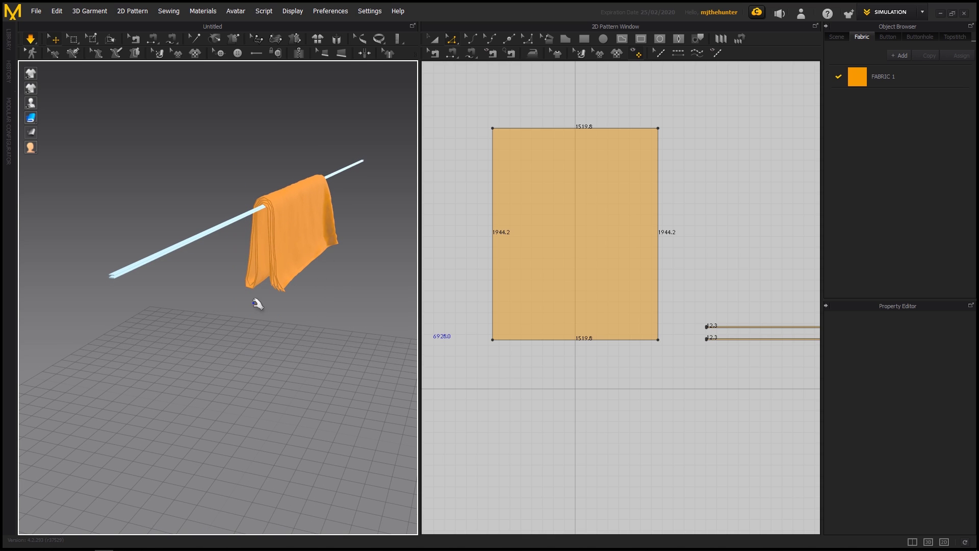
key("space")
Step: Lay the hanging fabric bundle horizontally and lower it below the strips close to the ground
left_click(299, 227)
right_click_drag(300, 230, 304, 213)
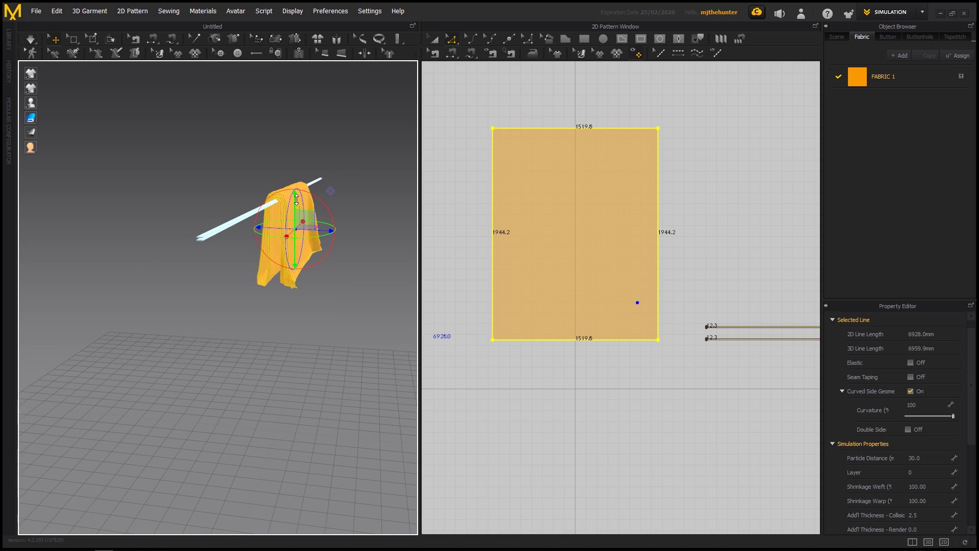
left_click_drag(298, 307, 297, 339)
right_click_drag(297, 337, 306, 262)
Step: Simulate the multi-layered fabric bundle so it settles on the ground
key("space")
left_click(339, 250)
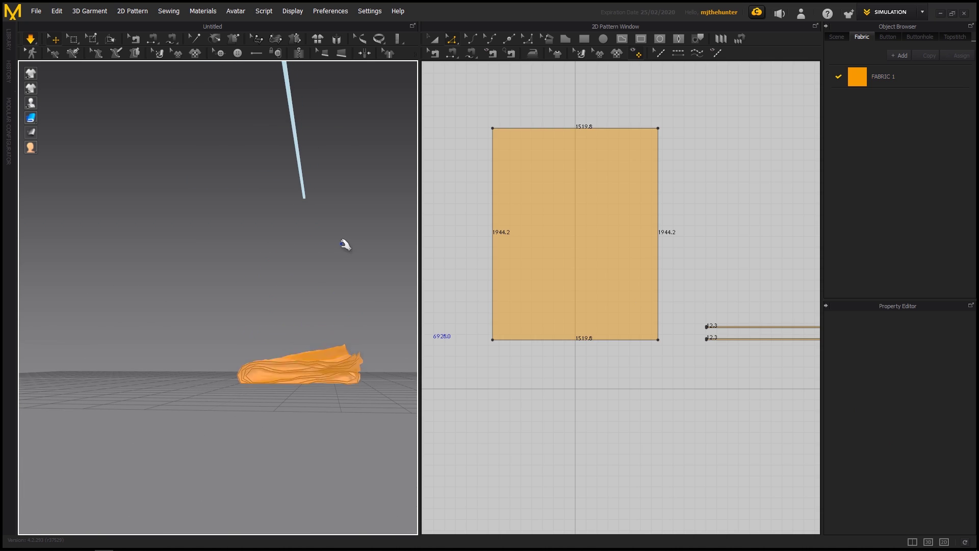
right_click_drag(339, 323, 269, 326)
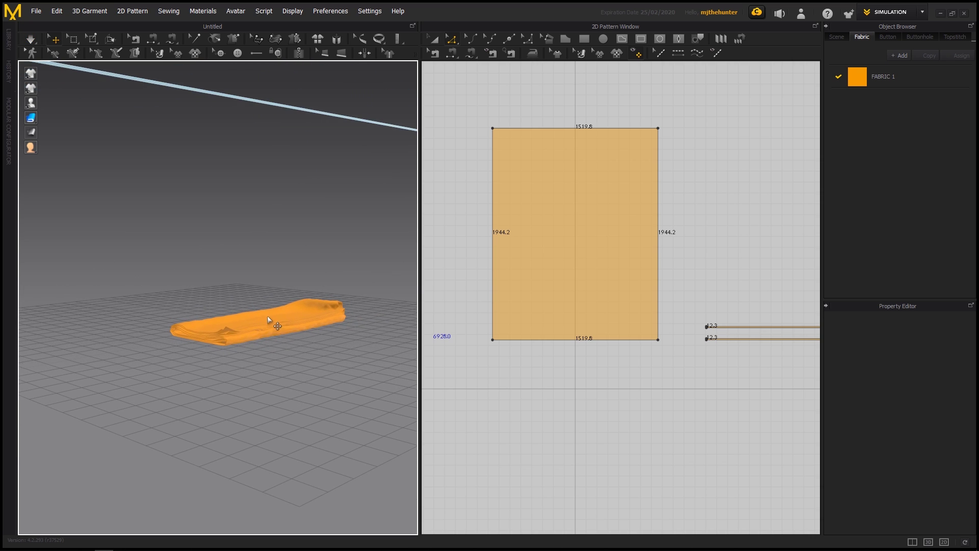
Step: Raise the fabric bundle above the strips, rotate it, and shift it so it lies across them
left_click(267, 314)
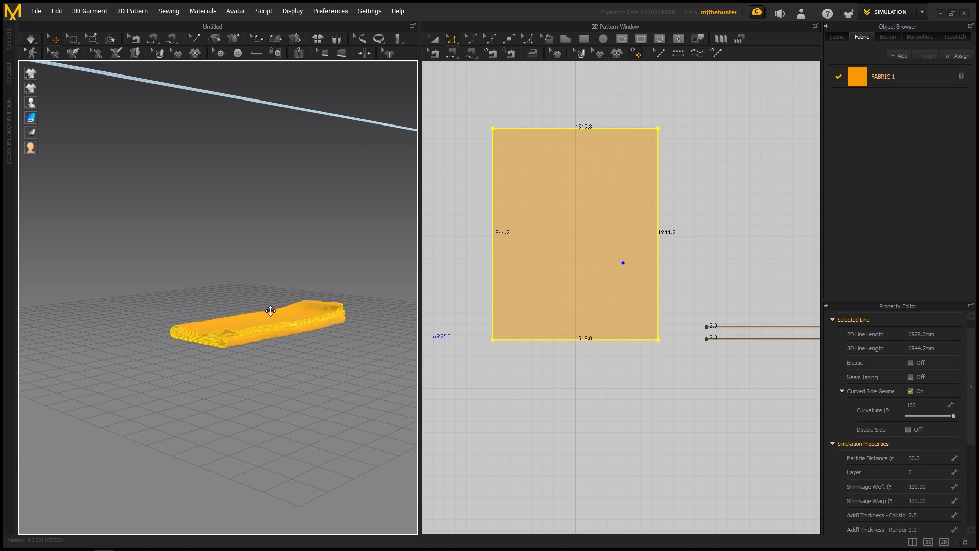
left_click_drag(270, 265, 279, 60)
right_click_drag(277, 153, 285, 283)
left_click_drag(256, 305, 197, 307)
left_click_drag(261, 276, 322, 273)
Step: Adjust the bundle's height just above the strips and simulate it so it folds over them again
right_click_drag(291, 331, 299, 243)
left_click_drag(304, 239, 305, 245)
right_click_drag(314, 253, 300, 305)
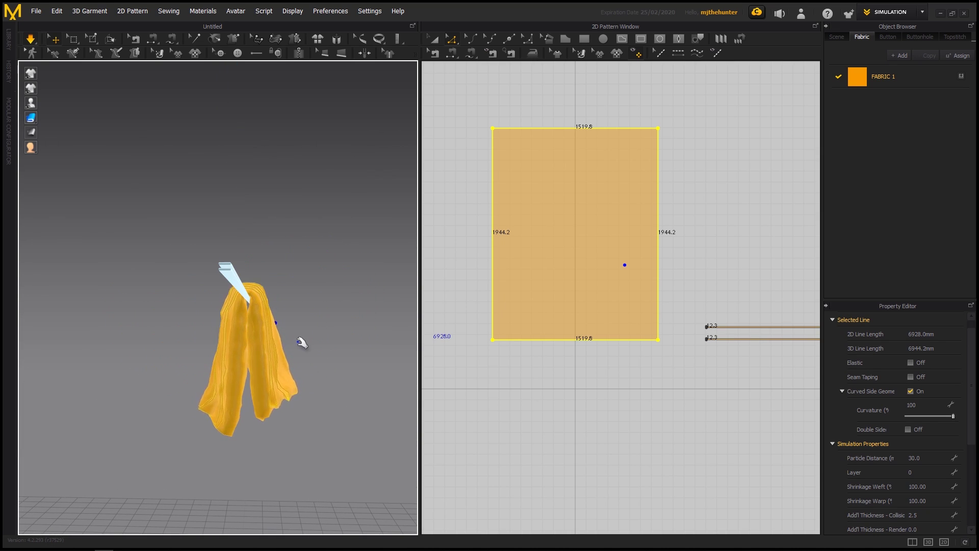
mouse_move(308, 360)
right_mouse_down()
mouse_move(303, 350)
mouse_move(254, 341)
mouse_move(212, 350)
mouse_move(306, 345)
mouse_move(304, 356)
mouse_move(301, 342)
right_mouse_up()
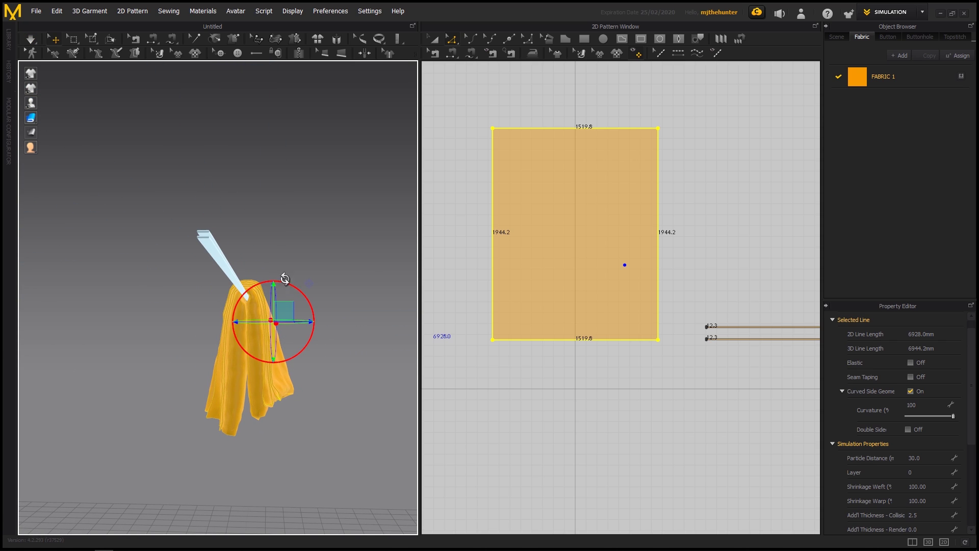
Step: Position the fabric bundle flat above the strips so it lies across them, and simulate it so it folds over them
right_click_drag(282, 275, 244, 292)
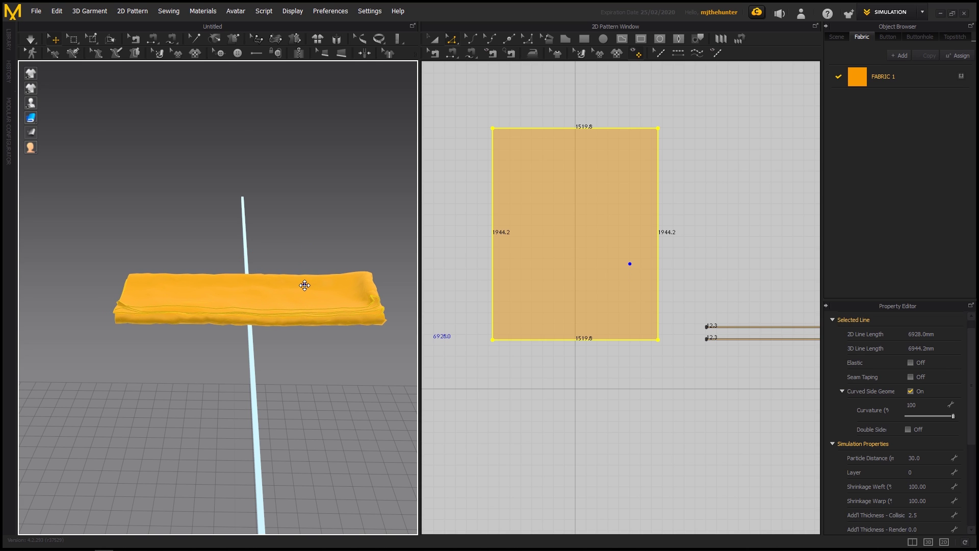
right_click_drag(323, 274, 328, 234)
key("space")
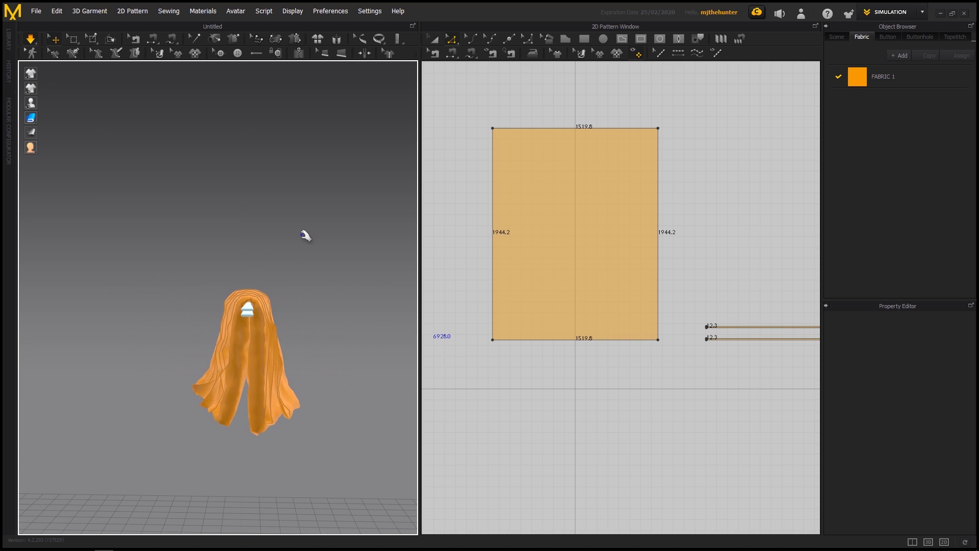
Step: Lay the hanging fabric bundle on its side and lower it below the strips, close to the ground
right_click_drag(236, 325, 239, 281)
mouse_move(305, 299)
right_mouse_down()
mouse_move(183, 317)
mouse_move(284, 275)
mouse_move(254, 290)
mouse_move(295, 319)
mouse_move(330, 306)
mouse_move(295, 306)
right_mouse_up()
left_click(306, 326)
right_click_drag(281, 388, 304, 301)
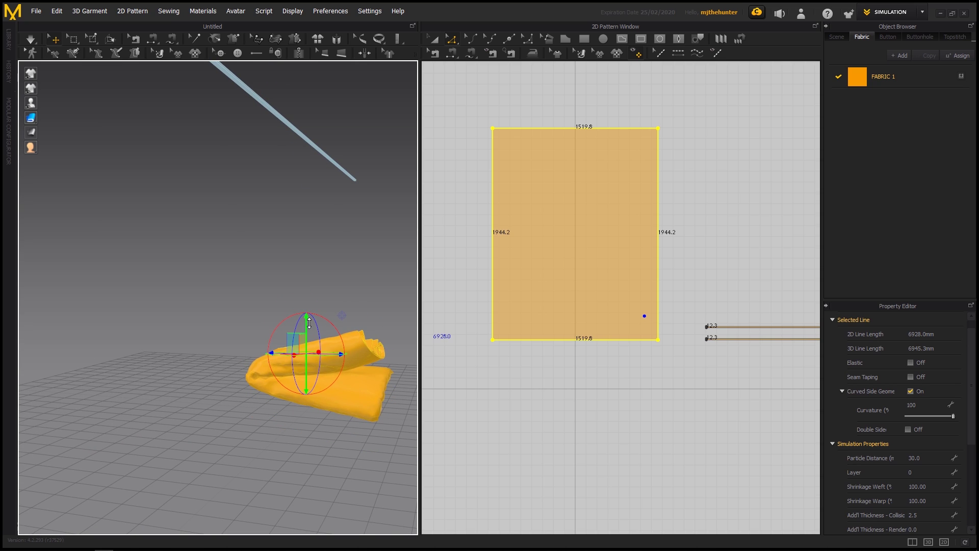
right_click_drag(309, 338, 280, 309)
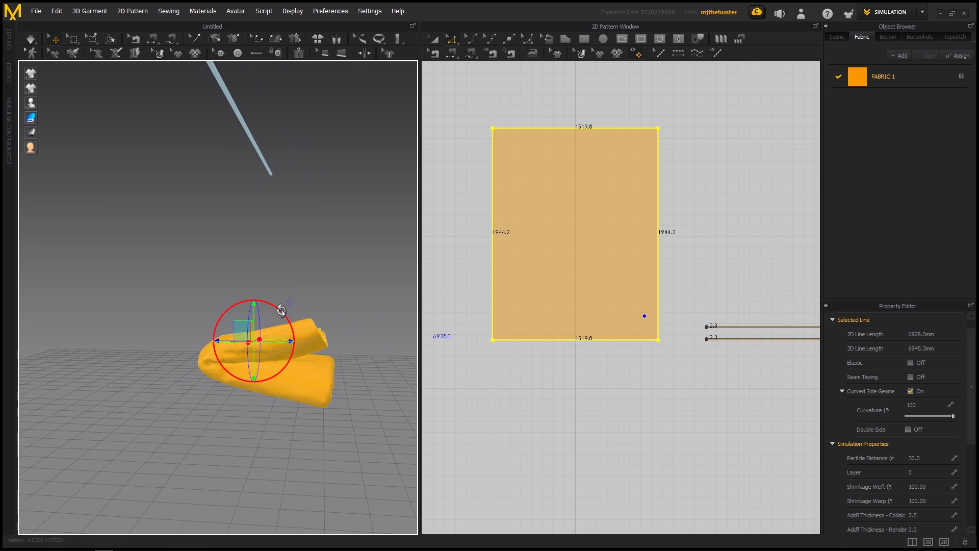
Step: Simulate the folded bundle so it settles on the ground, and tug its fabric while it drops
key("space")
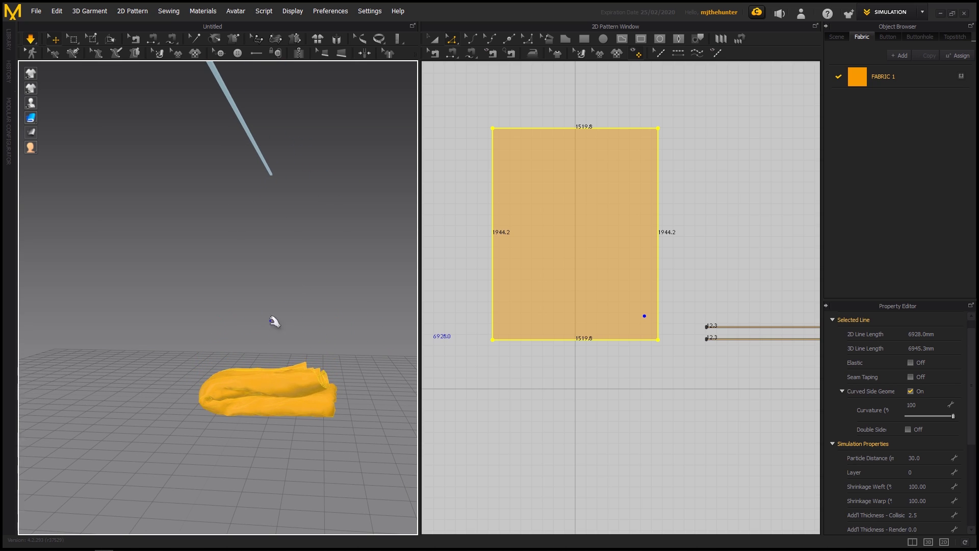
right_click_drag(272, 310, 279, 396)
left_click_drag(309, 364, 313, 371)
left_click(353, 300)
right_click_drag(353, 300, 356, 236)
left_click(204, 367)
left_click(324, 266)
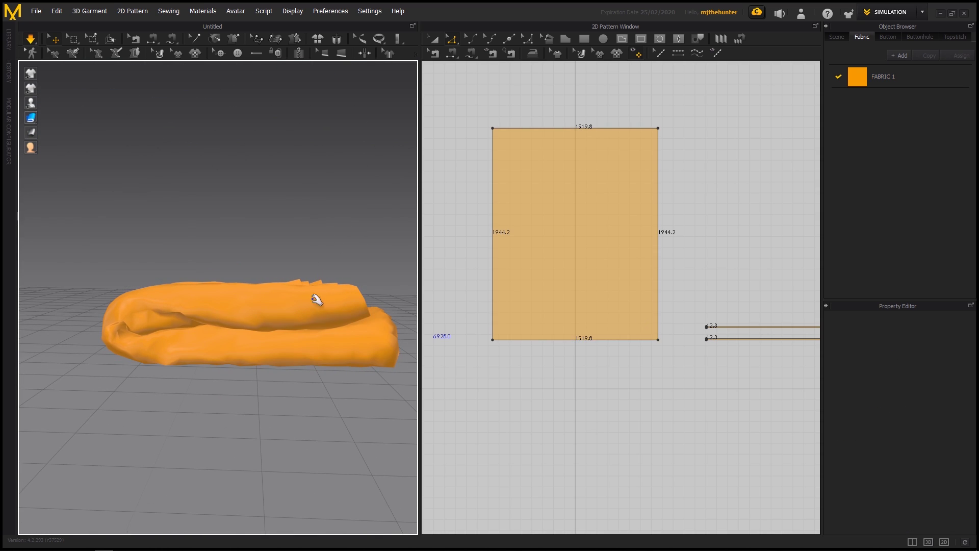
key("space")
Step: Set the folded sheet's particle distance to 20 and simulate the bundle to refine its folds
left_click(289, 308)
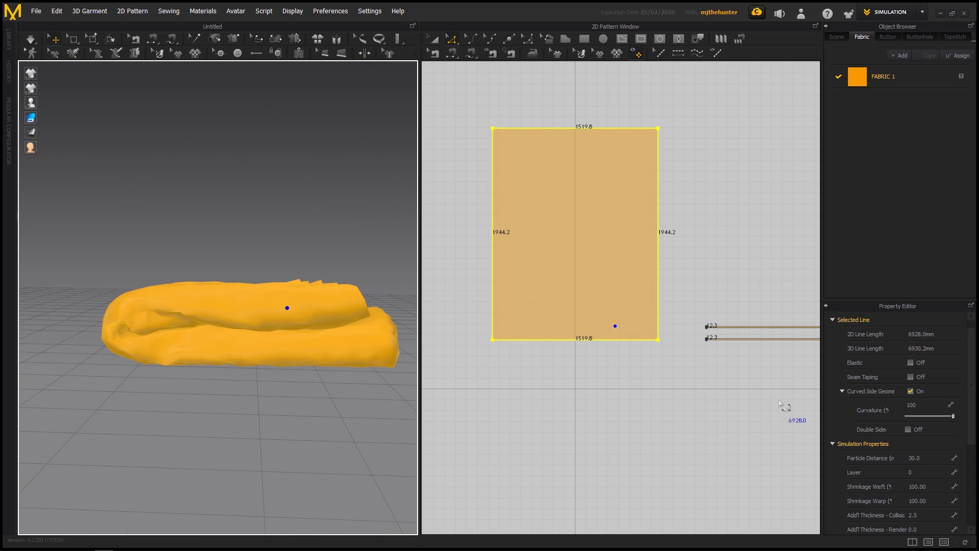
left_click(922, 458)
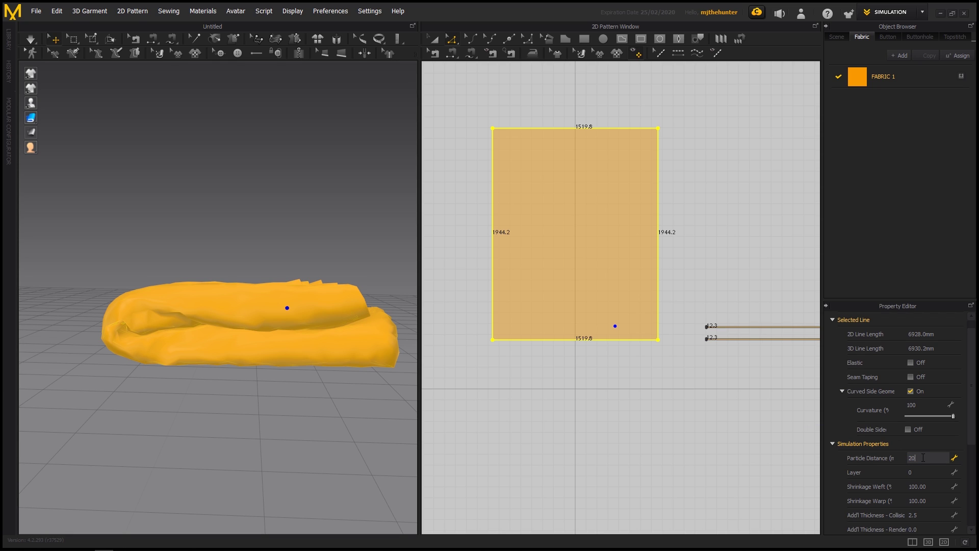
key("Return")
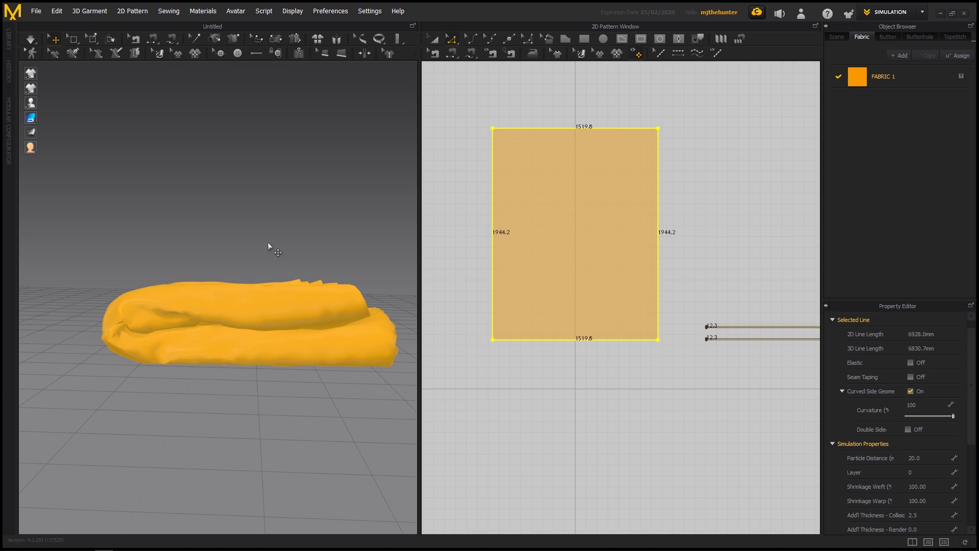
left_click(268, 242)
key("space")
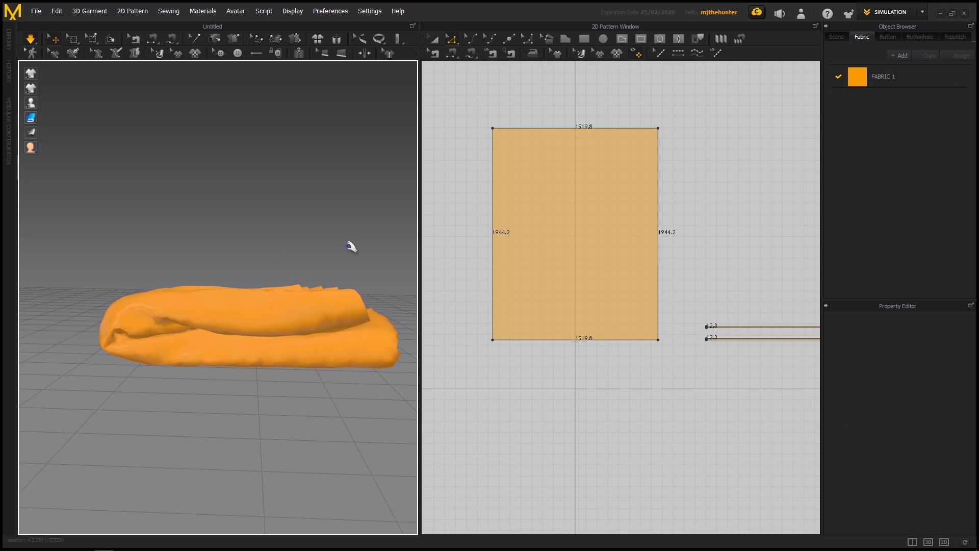
scroll(221, 316, "down", 4)
right_click_drag(244, 319, 251, 299)
scroll(283, 318, "up", 3)
key("space")
left_click(263, 297)
left_click(269, 243)
scroll(212, 260, "down", 5)
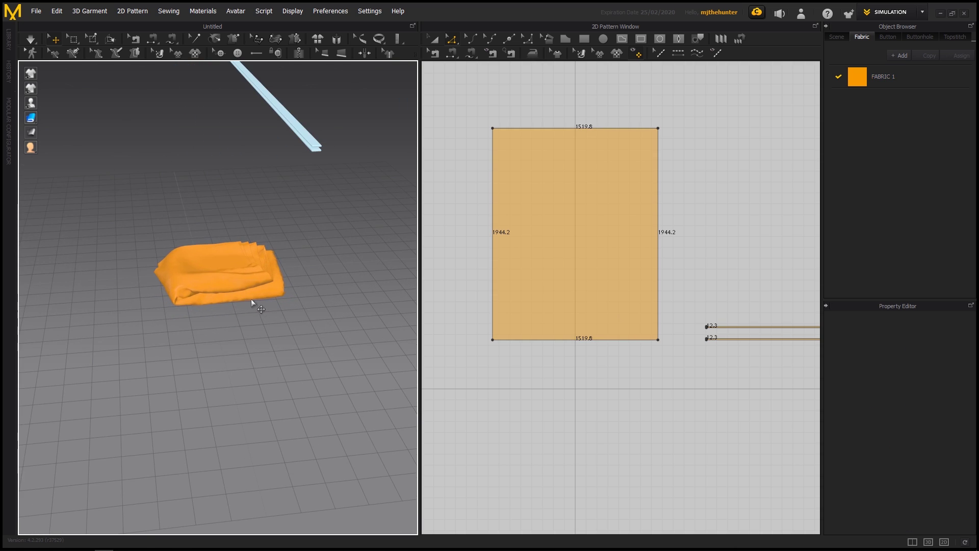
Step: Set the folded sheet's particle distance to 30 and simulate the bundle again
left_click(220, 270)
left_click(926, 461)
type("30")
key("Return")
scroll(258, 286, "up", 5)
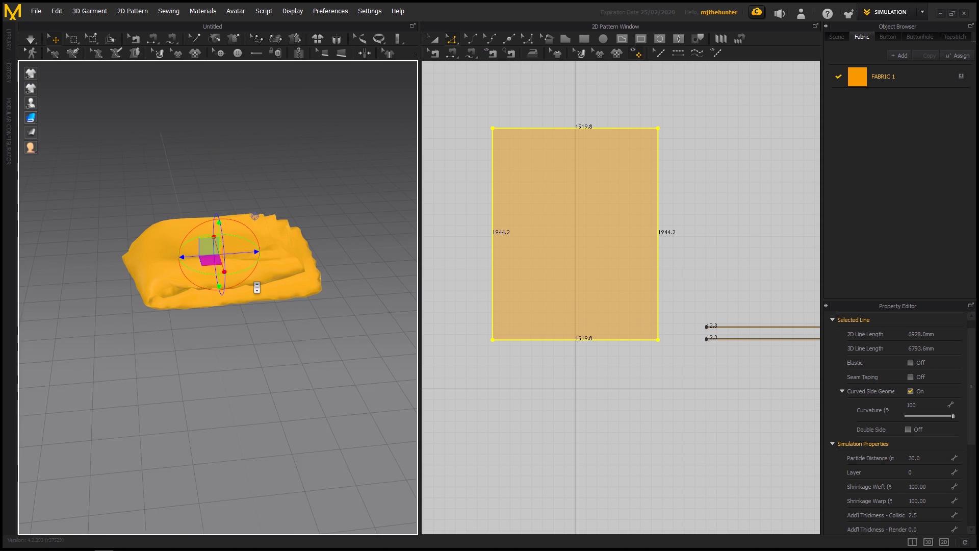
left_click(339, 338)
key("space")
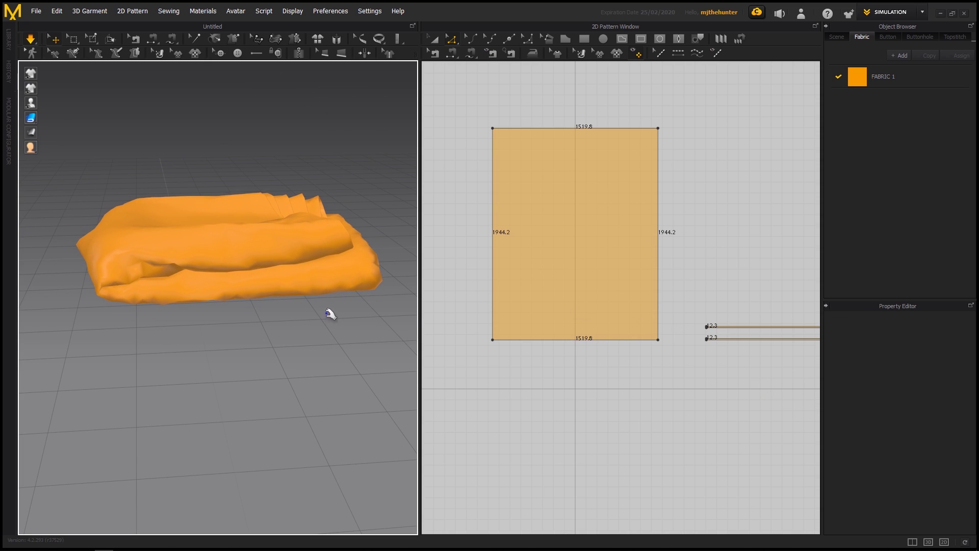
scroll(215, 197, "down", 5)
Step: Freeze the folded bundle and raise it off the ground to above the strips
left_click(217, 274)
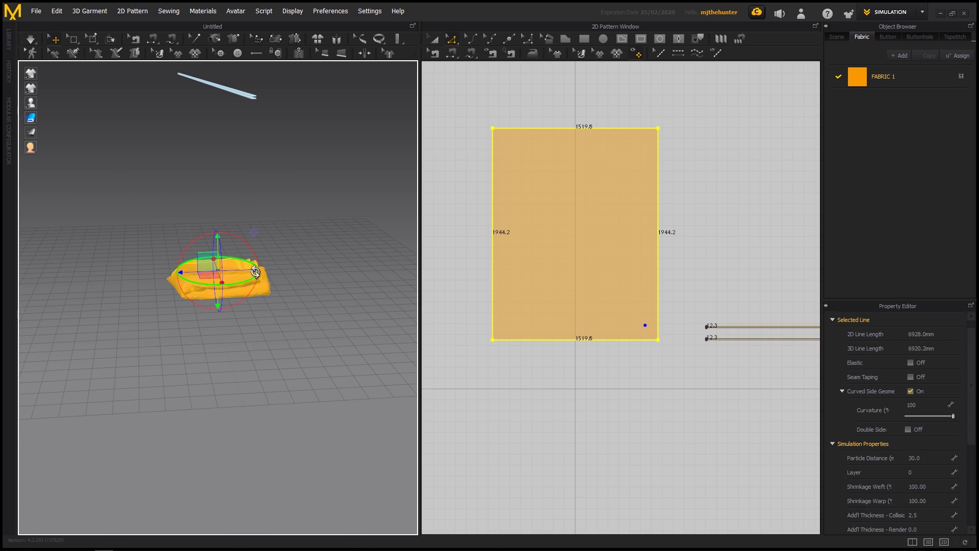
right_click(251, 284)
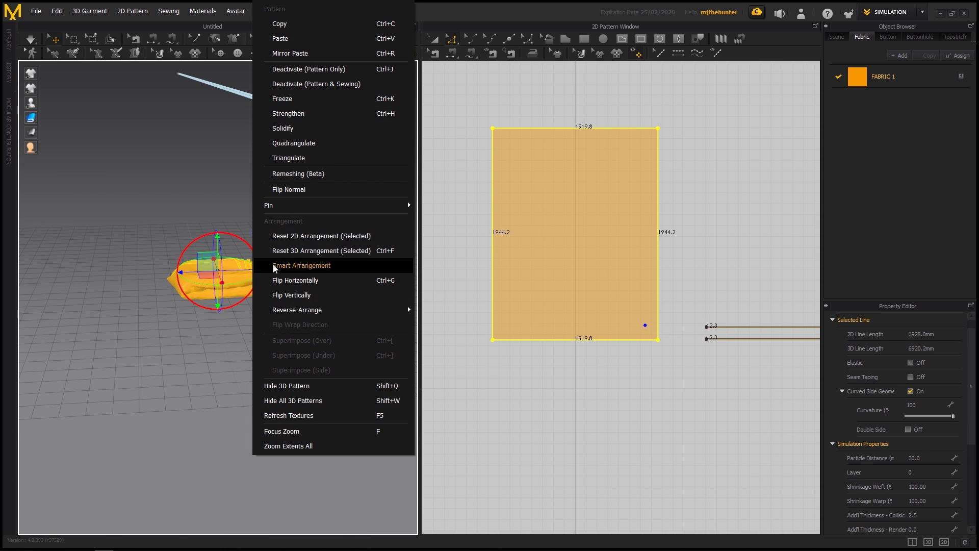
left_click(304, 99)
right_click_drag(291, 224, 228, 184)
left_click_drag(232, 191, 232, 160)
right_click_drag(242, 196, 296, 212)
Step: Copy the frozen sheet pattern and paste the duplicate beside the original in the 2D pattern layout
left_click(497, 108)
scroll(566, 130, "down", 3)
key("a")
left_click(597, 222)
middle_click_drag(598, 221, 640, 214)
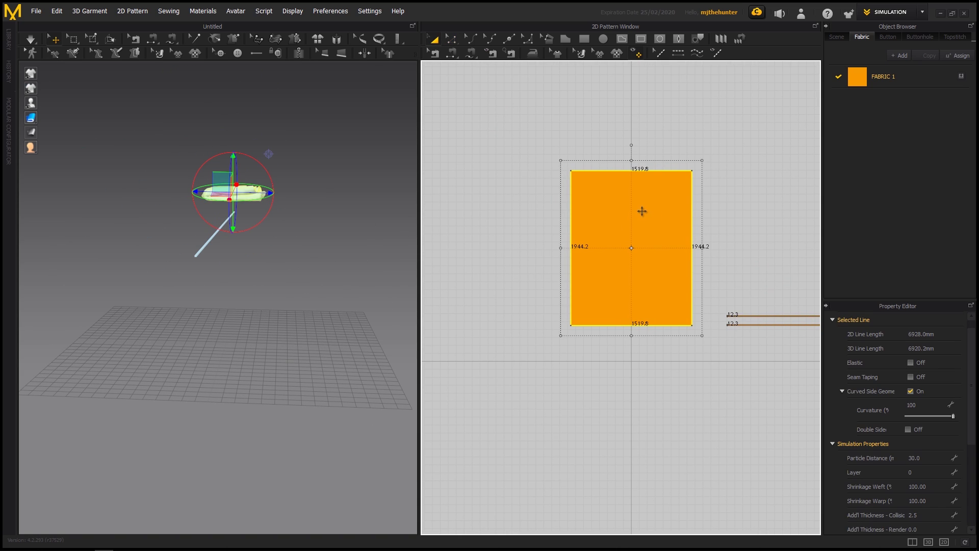
key("ctrl+c")
key("ctrl+v")
left_click(489, 247, "shift")
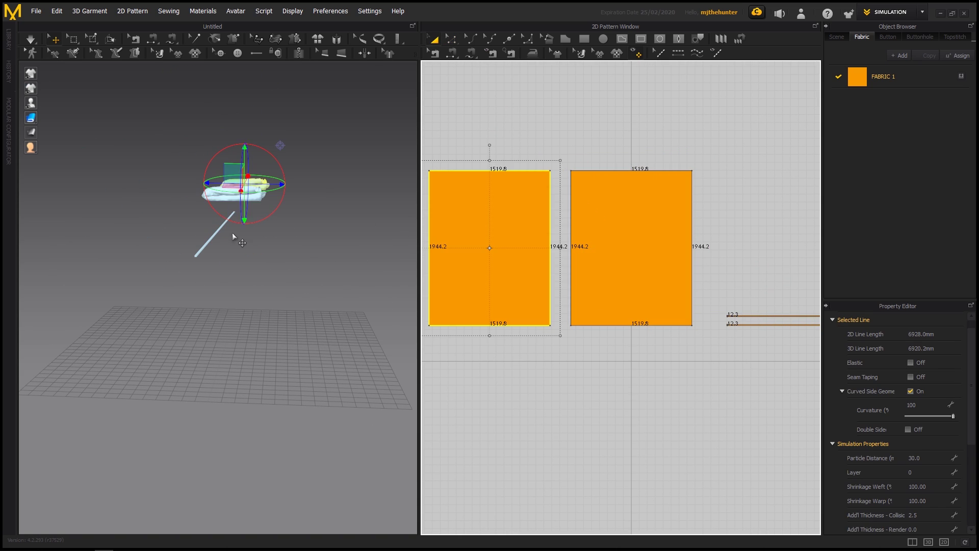
Step: Separate the original folded bundle from its duplicate along the strips and unfreeze the original
right_click_drag(276, 208, 254, 292)
left_click(253, 292)
right_click(255, 293)
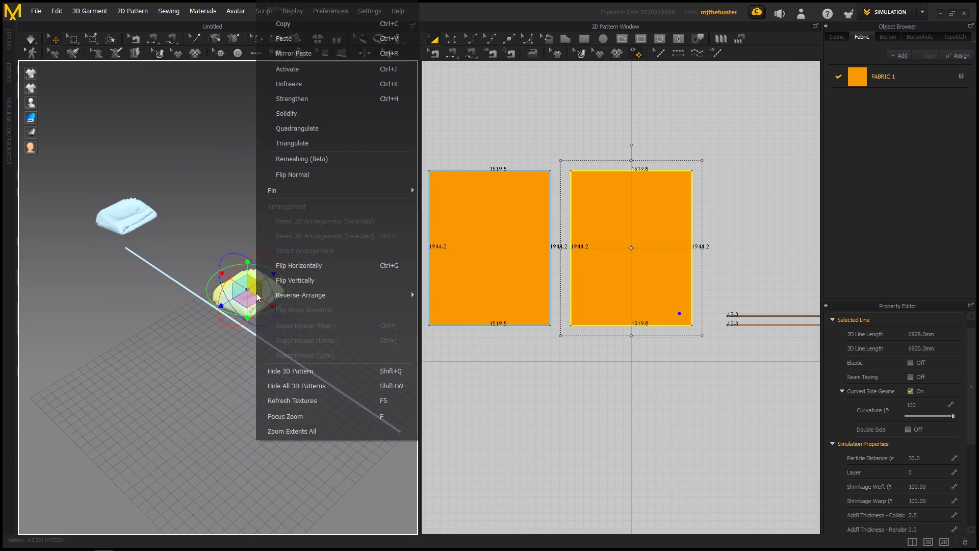
left_click(203, 244)
left_click(272, 289)
scroll(247, 309, "up", 1)
scroll(247, 308, "up", 4)
right_click(243, 294)
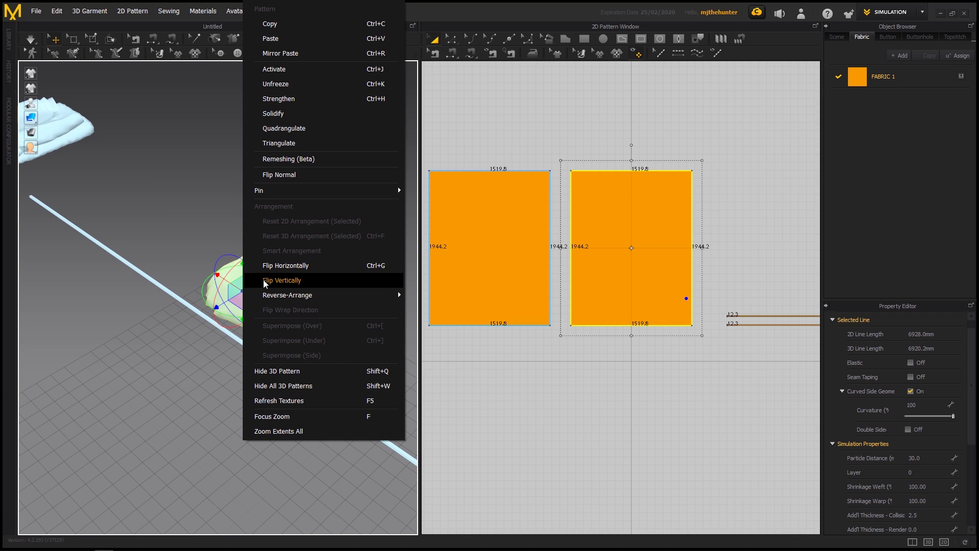
left_click(293, 84)
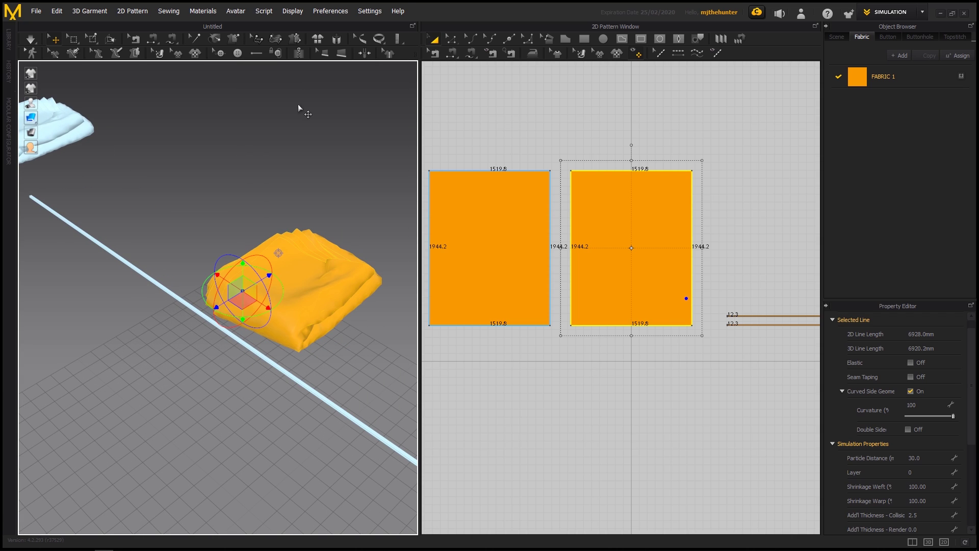
Step: Reset the original bundle's 3D arrangement to a flat sheet and lower it close to the ground
right_click(296, 268)
left_click(364, 251)
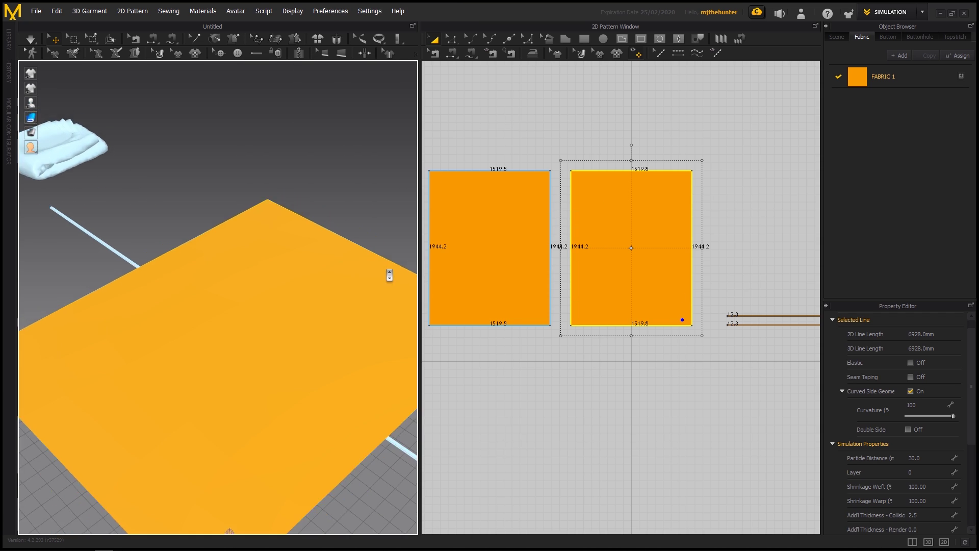
right_click_drag(280, 182, 220, 278)
left_click(265, 283)
left_click(252, 252)
left_click(258, 286)
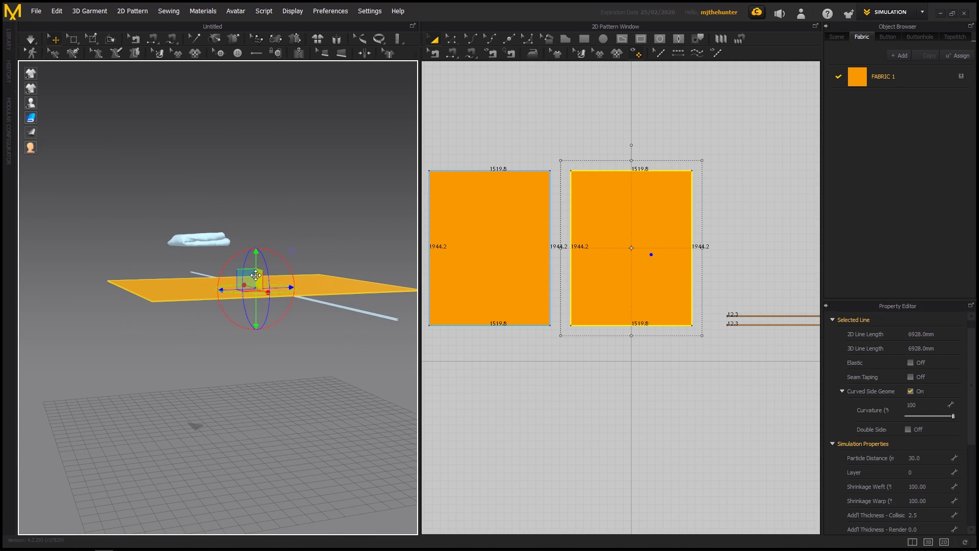
mouse_move(256, 271)
right_mouse_down()
mouse_move(260, 282)
mouse_move(284, 249)
mouse_move(274, 273)
mouse_move(297, 291)
mouse_move(285, 337)
mouse_move(324, 308)
mouse_move(258, 276)
mouse_move(262, 253)
right_mouse_up()
scroll(284, 240, "down", 5)
scroll(578, 142, "down", 2)
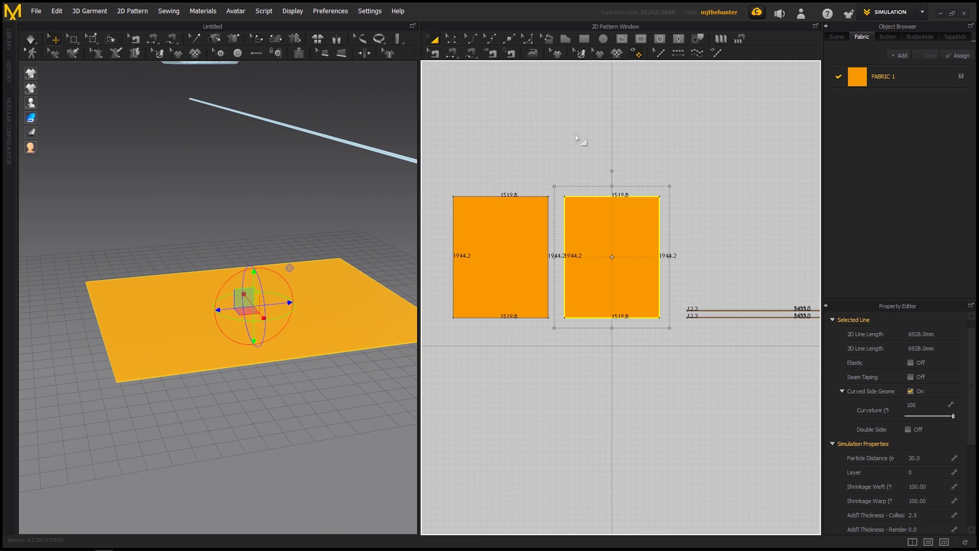
right_click_drag(293, 292, 341, 294)
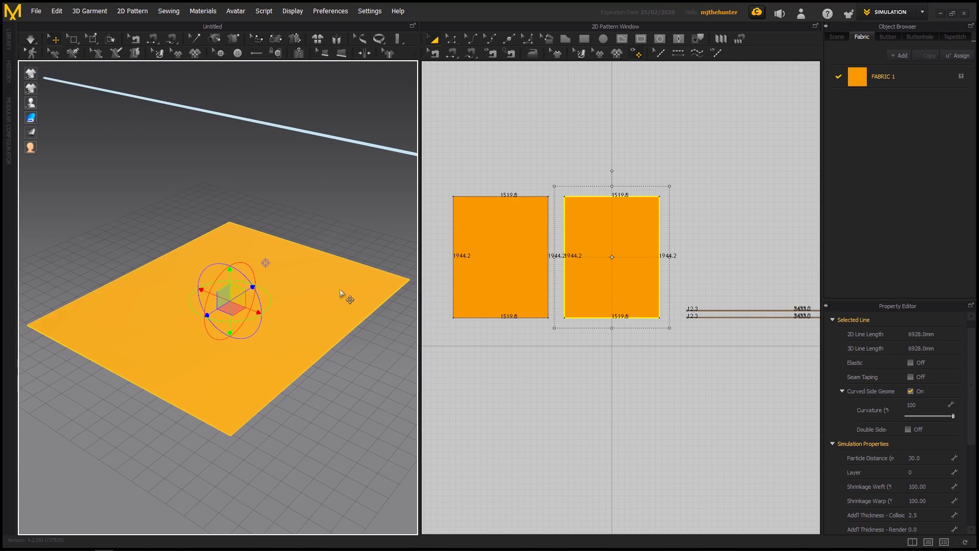
Step: Delete both thin strip patterns
left_click(719, 311)
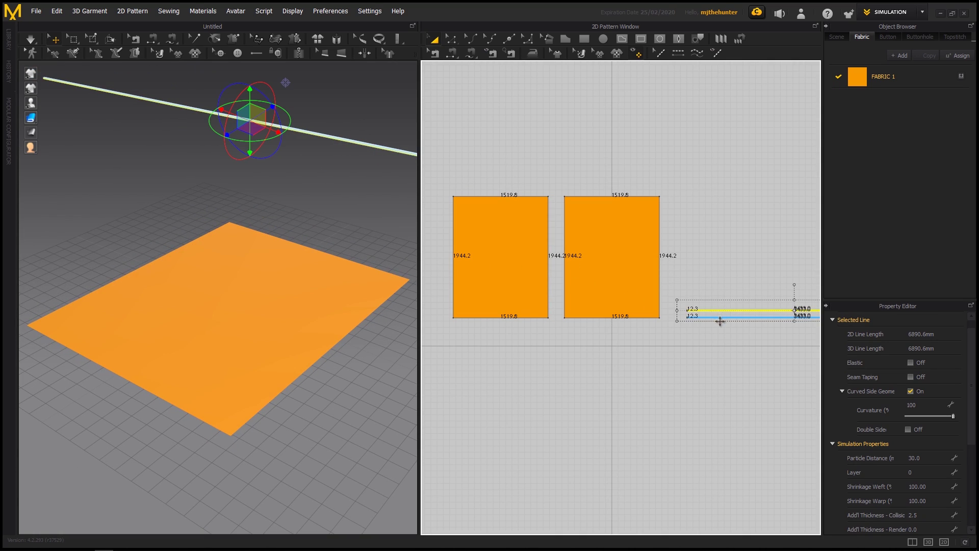
key("Delete")
left_click(719, 318)
key("Delete")
Step: Draw a horizontal internal line across the middle of the original sheet, joining its side edges' midpoints at 972.1 mm
right_click_drag(337, 283, 242, 310)
scroll(623, 225, "up", 2)
right_click_drag(623, 225, 614, 260)
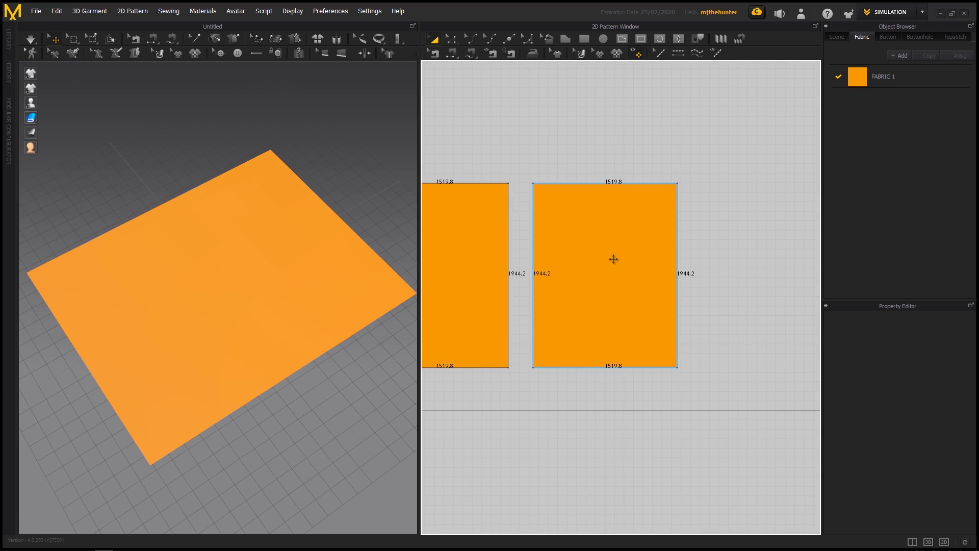
key("g")
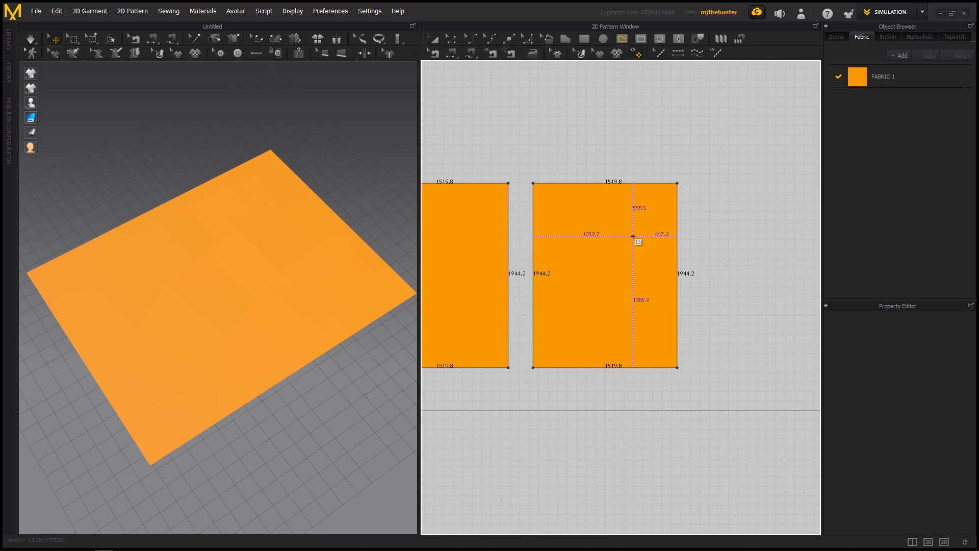
left_click(677, 275)
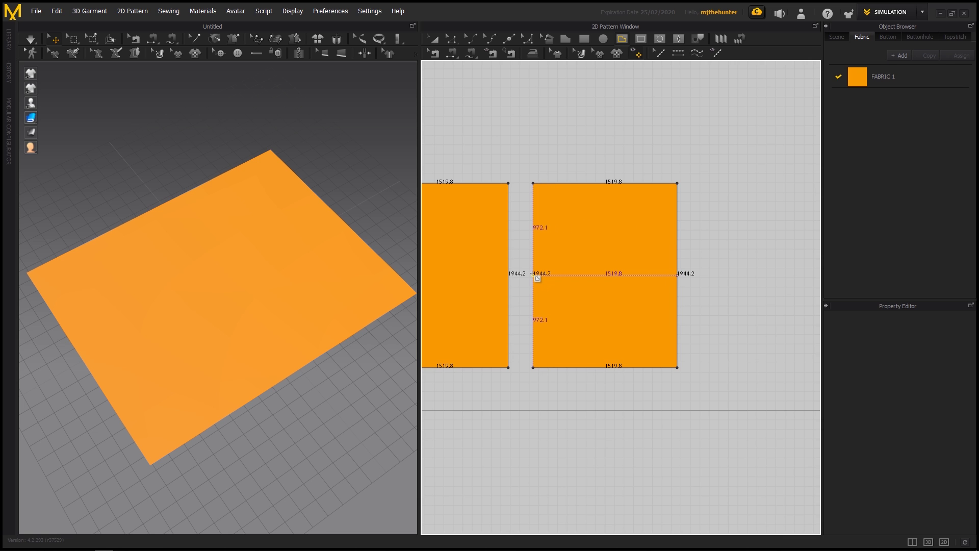
left_click(533, 275)
Step: Fold the flat sheet in half along the horizontal internal line with the Fold Arrangement tool
right_click_drag(284, 289, 132, 105)
left_click(111, 41)
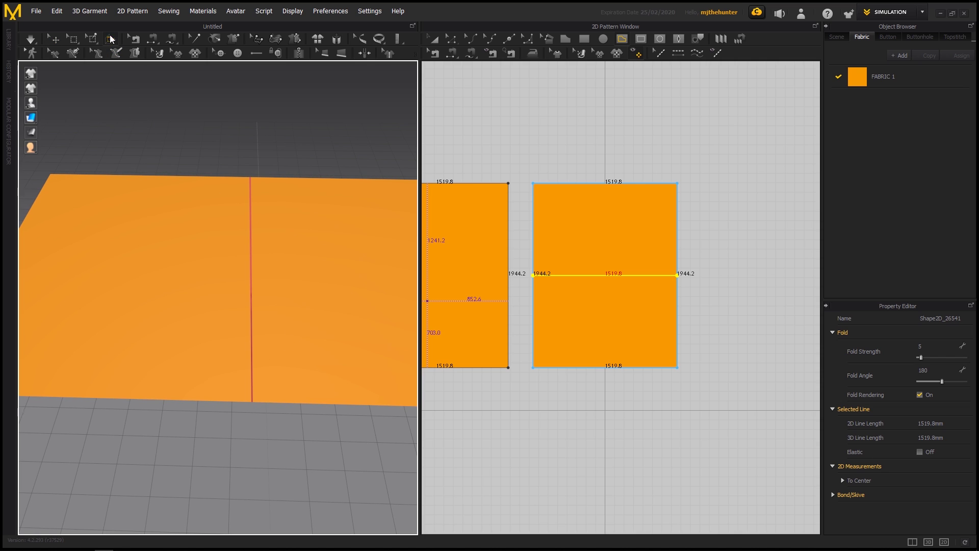
scroll(306, 241, "down", 4)
left_click(248, 232)
right_click_drag(247, 231, 235, 249)
left_click(225, 276)
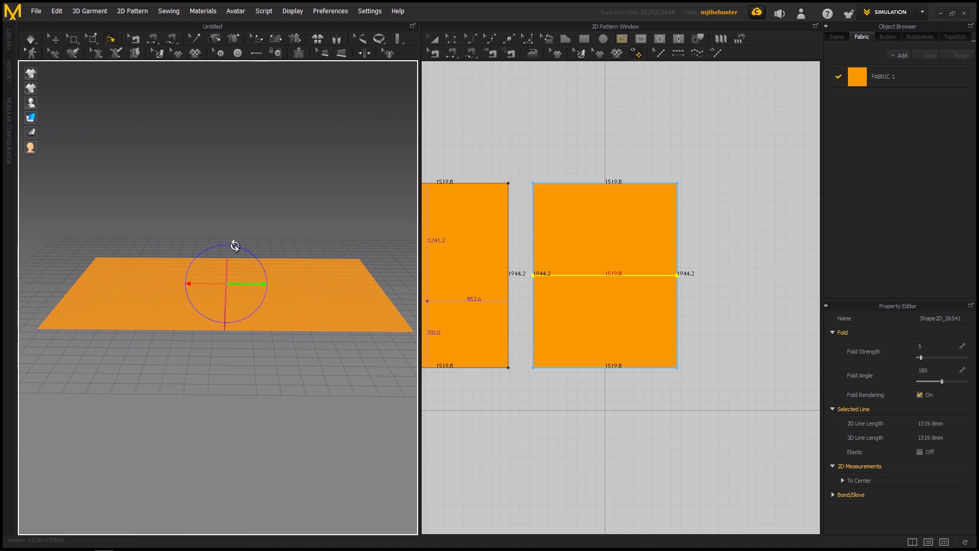
left_click_drag(236, 246, 129, 334)
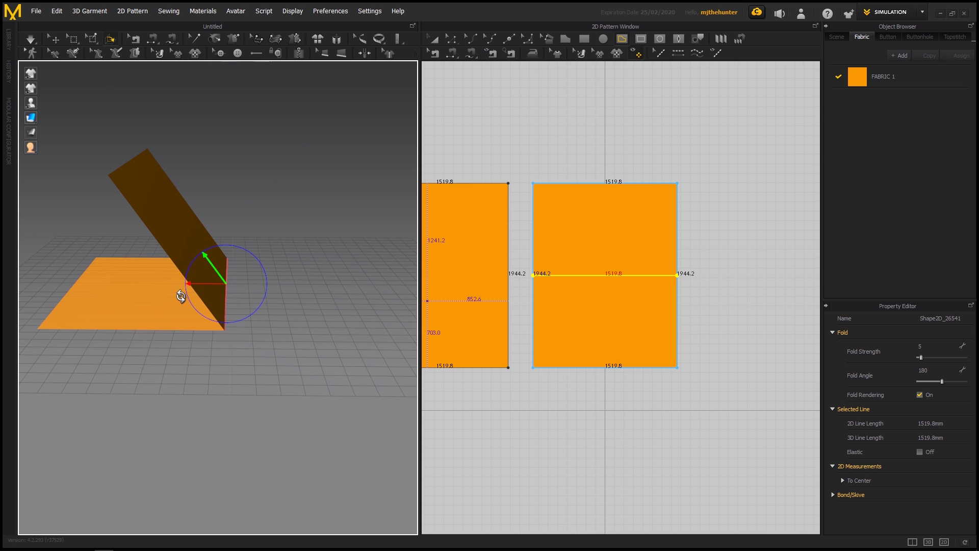
left_click_drag(192, 285, 268, 250)
Step: Inspect the halved sheet's layers and start simulating it so it settles on the ground
scroll(316, 244, "up", 3)
left_click(324, 240)
right_click_drag(302, 231, 295, 247)
scroll(280, 234, "down", 5)
scroll(298, 255, "up", 3)
key("space")
scroll(287, 289, "up", 3)
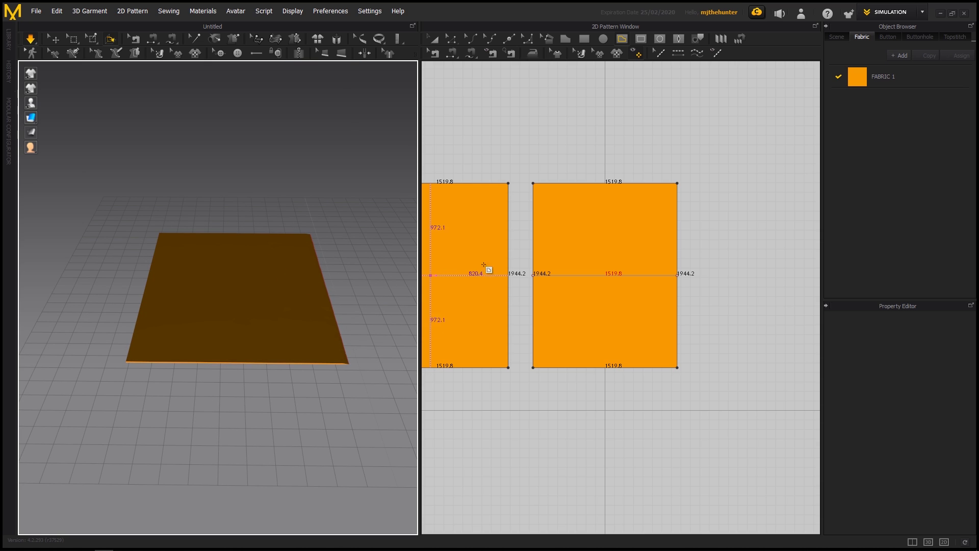
Step: Stop the simulation and draw a vertical internal line through the sheet's centre, 759.9 mm from each side
middle_click_drag(561, 255, 624, 266)
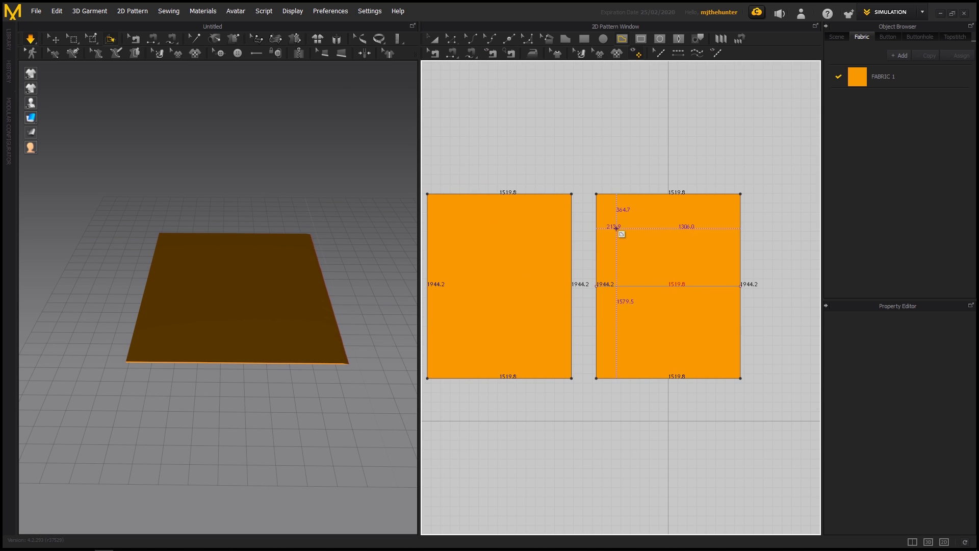
key("space")
right_click_drag(285, 275, 255, 226)
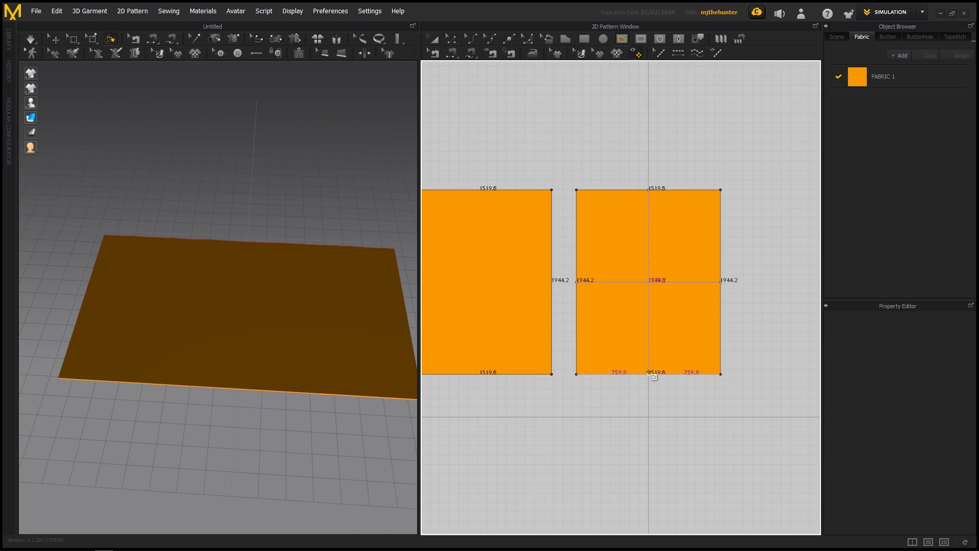
Step: Try to fold the halved sheet along the vertical internal line with the Fold Arrangement tool, and undo the attempt
right_click_drag(262, 279, 232, 249)
left_click(228, 246)
left_click_drag(253, 187, 283, 193)
left_click(257, 153)
right_click_drag(257, 153, 254, 192)
key("ctrl+z")
left_click(262, 215)
scroll(262, 215, "up", 2)
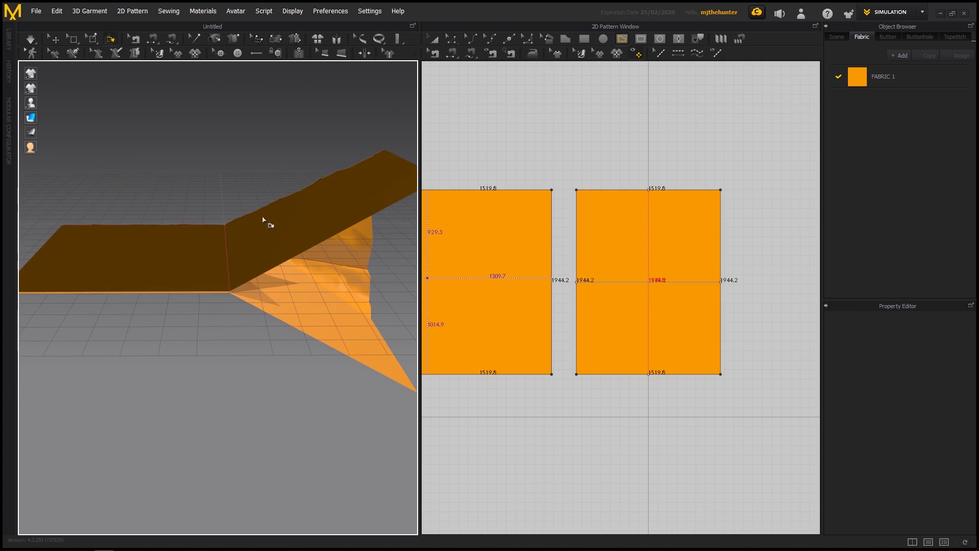
key("ctrl+z")
middle_click_drag(261, 205, 212, 201)
key("ctrl+z")
left_click(211, 201)
Step: Box-select the mesh of the sheet's half right of the vertical internal line and rotate it over onto the other half
left_click(74, 41)
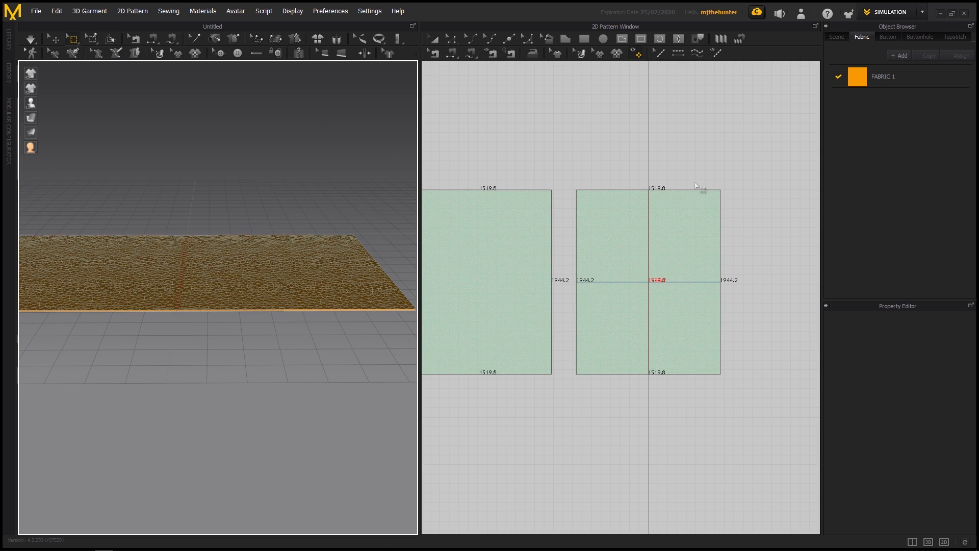
left_click_drag(744, 148, 651, 395)
right_click_drag(327, 273, 241, 261)
left_click(194, 300)
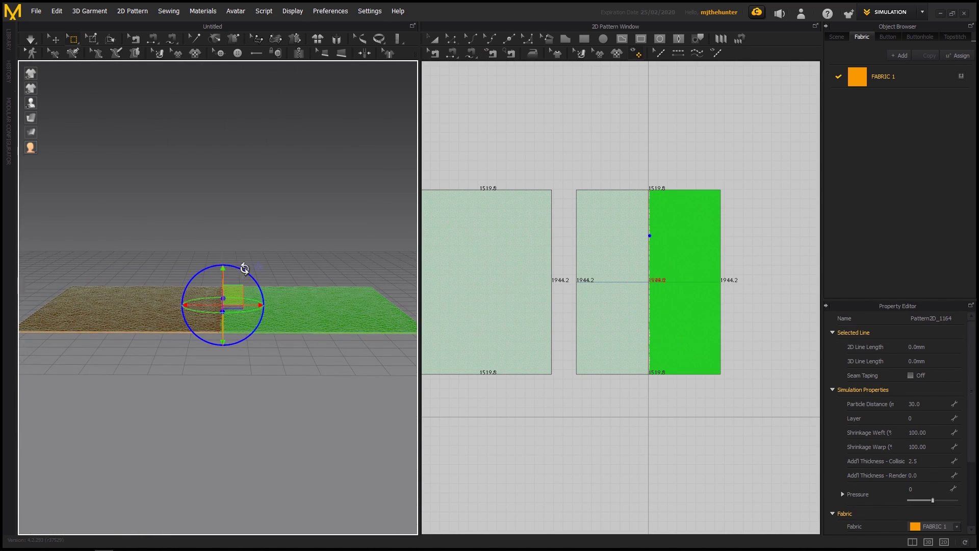
left_click_drag(245, 268, 127, 451)
middle_click_drag(166, 351, 238, 316)
right_click_drag(282, 245, 280, 206)
left_click(278, 192)
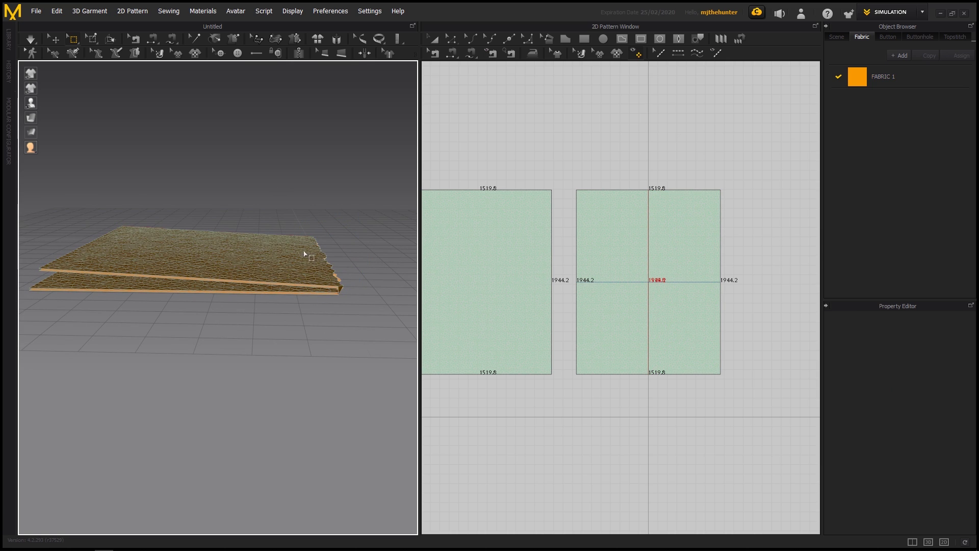
Step: Simulate the folded sheet so its layers settle, stop the simulation and inspect the folded stack
key("space")
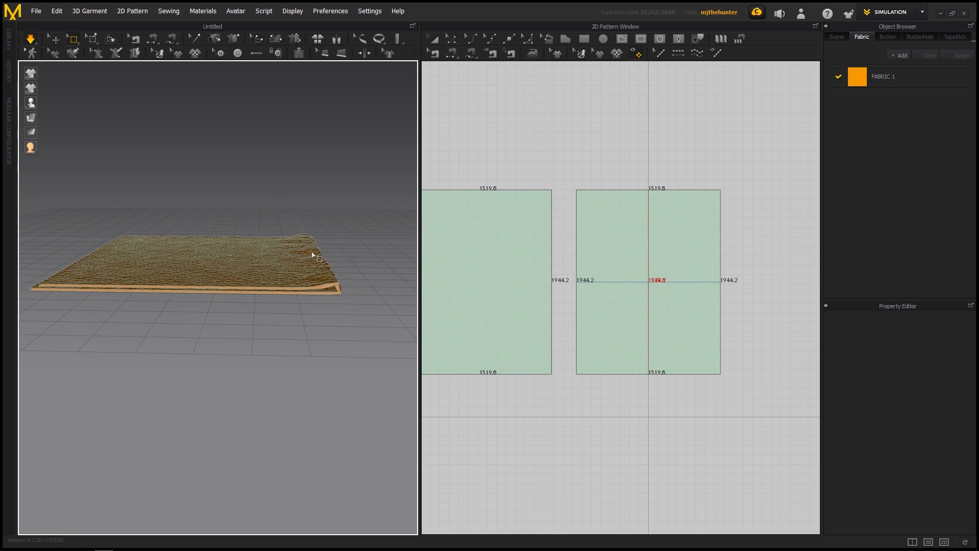
right_click_drag(110, 159, 203, 212)
key("q")
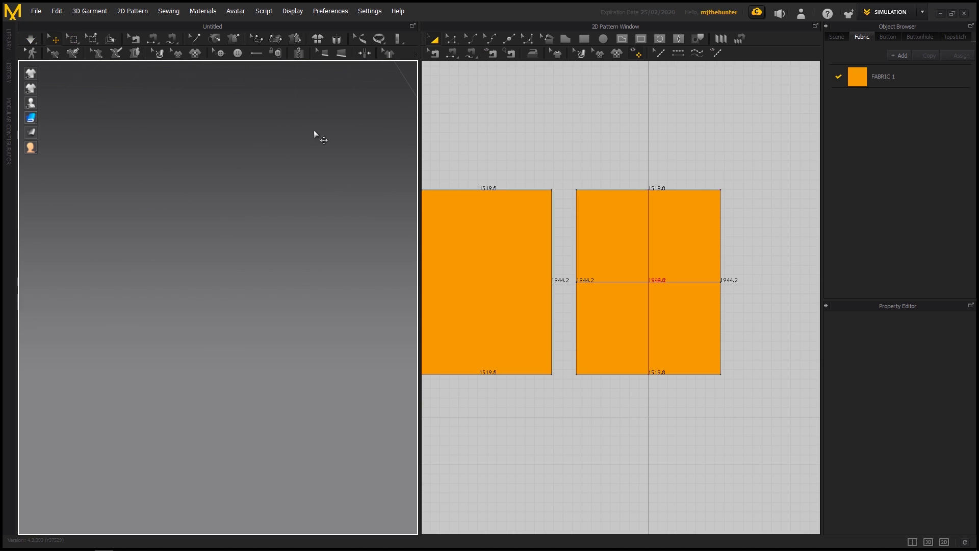
right_click_drag(313, 131, 260, 198)
middle_click_drag(202, 320, 251, 332)
left_click(247, 390)
right_click_drag(183, 316, 287, 229)
left_click(601, 147)
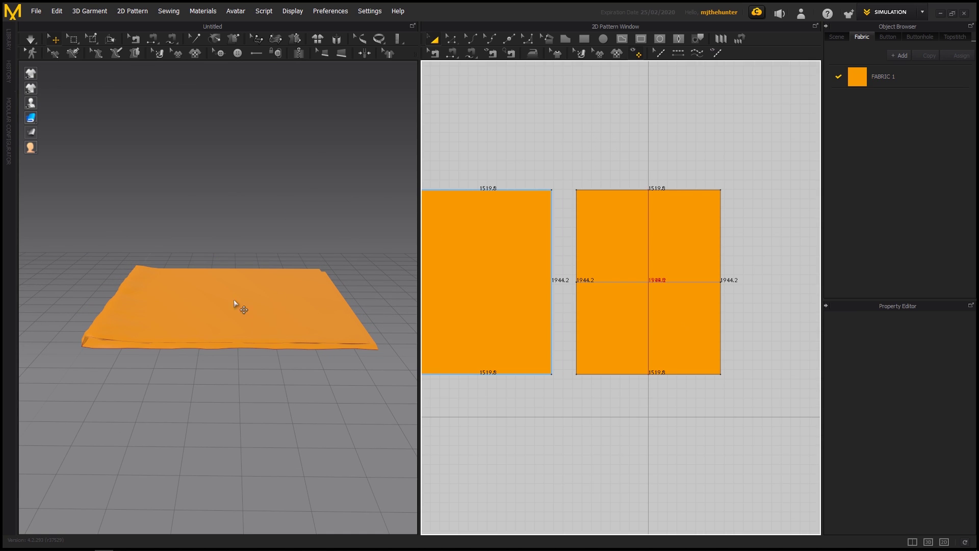
right_click_drag(227, 301, 225, 349)
left_click(123, 304)
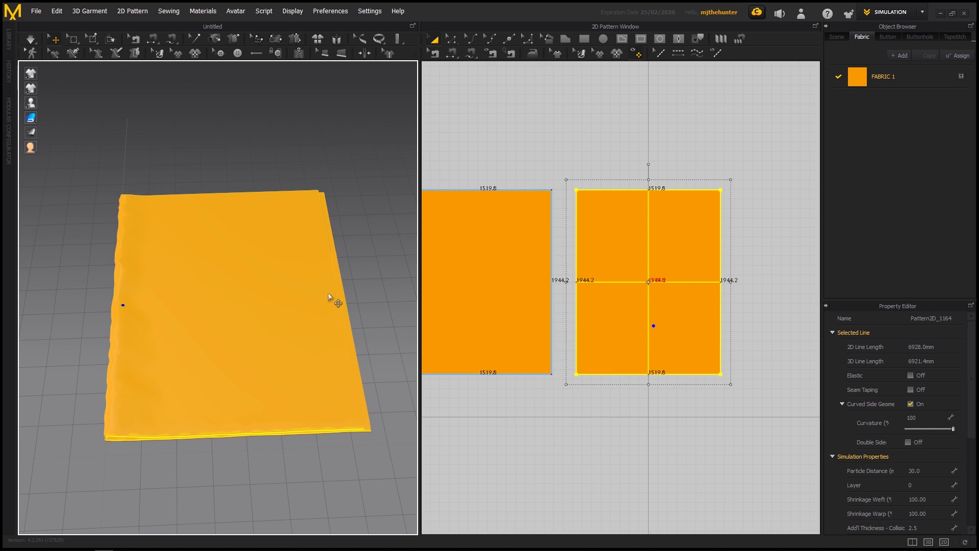
Step: Draw two horizontal internal lines across the sheet, each about 504 mm from the bottom and top edges
key("g")
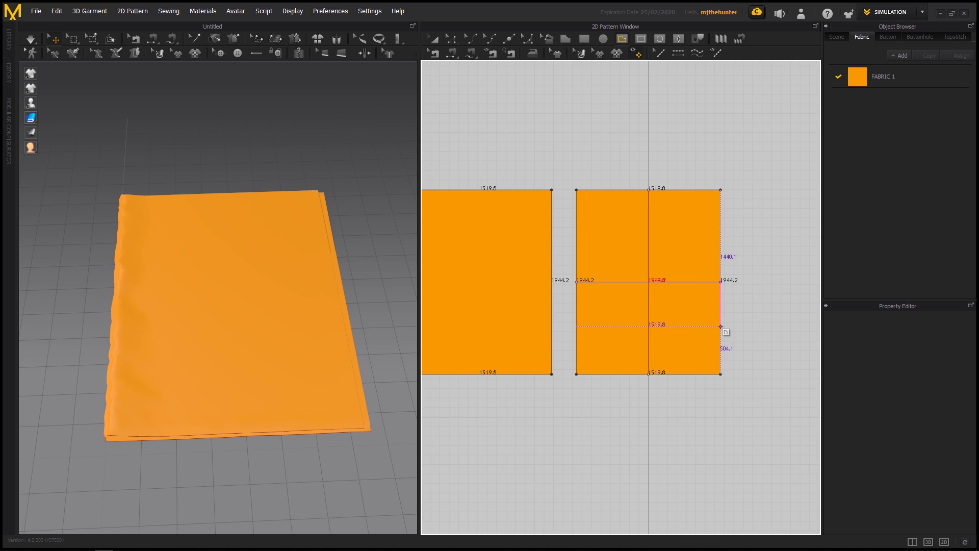
left_click(721, 327)
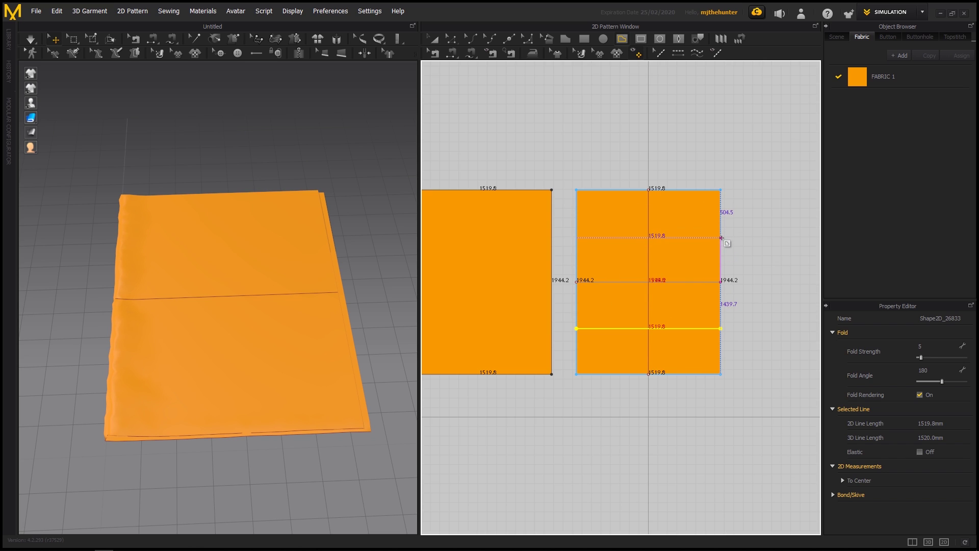
double_click(578, 235)
Step: Try to box-select the mesh of the folded stack's right half directly in the 3D view
scroll(277, 311, "down", 3)
right_click_drag(236, 288, 341, 272)
scroll(341, 273, "up", 3)
middle_click_drag(342, 286, 238, 240)
left_click(73, 39)
scroll(322, 221, "down", 2)
right_click_drag(323, 220, 300, 247)
left_click_drag(344, 185, 295, 347)
left_click_drag(197, 395, 197, 395)
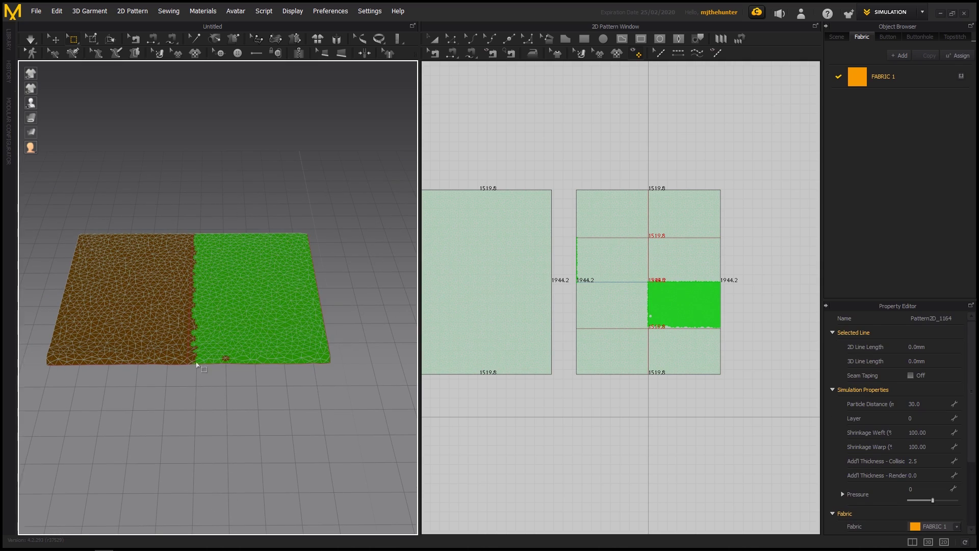
right_click_drag(197, 395, 198, 260)
middle_click_drag(622, 274, 631, 250)
left_click(764, 274)
Step: Try to box-select the mesh of the folded stack's left half directly in the 3D view
right_click_drag(242, 344, 286, 304)
scroll(727, 238, "up", 3)
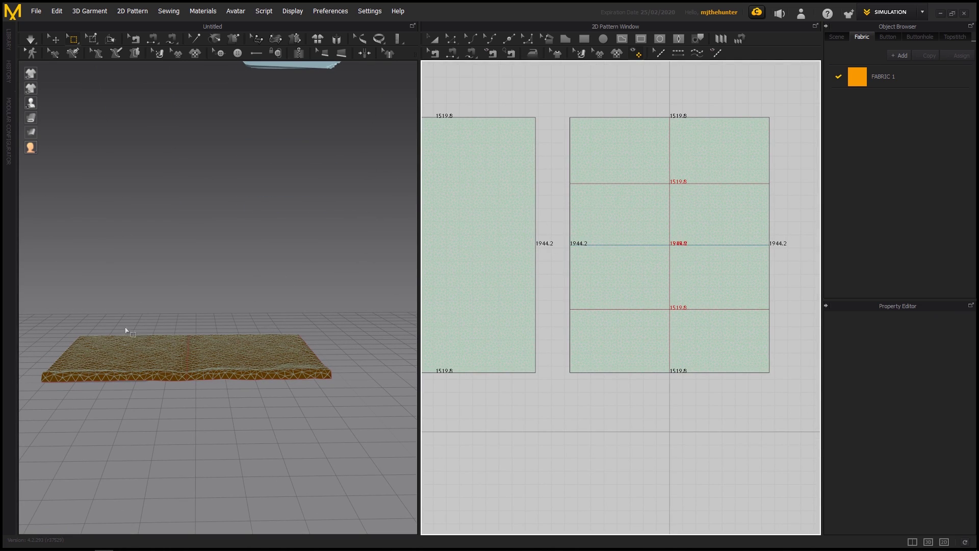
left_click_drag(50, 312, 71, 344)
left_click_drag(163, 427, 164, 425)
middle_click_drag(124, 374, 166, 361)
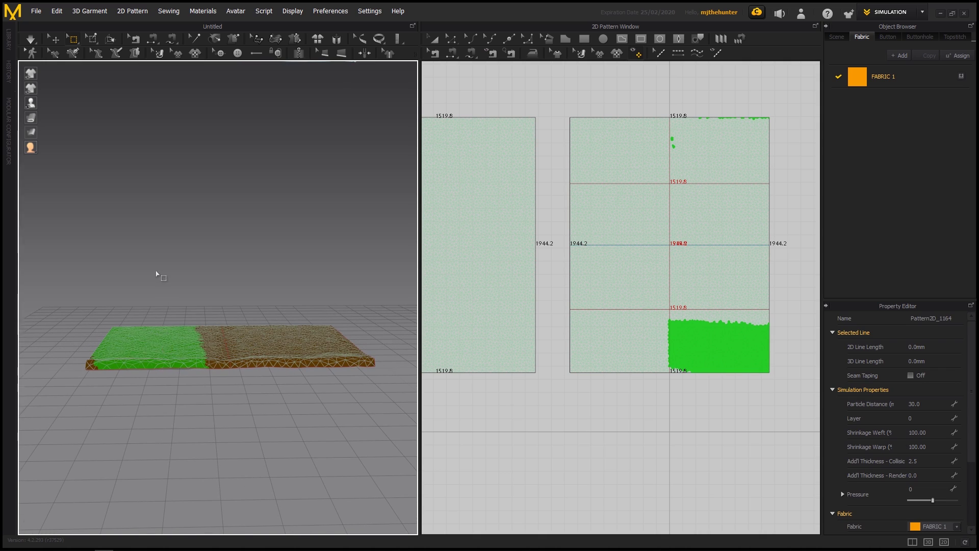
left_click(157, 276)
Step: Select the mesh of the sheet's bottom and top strips, outside the two outer internal lines, in the 2D pattern
mouse_move(784, 380)
left_mouse_down()
mouse_move(564, 343)
mouse_move(553, 313)
left_mouse_up()
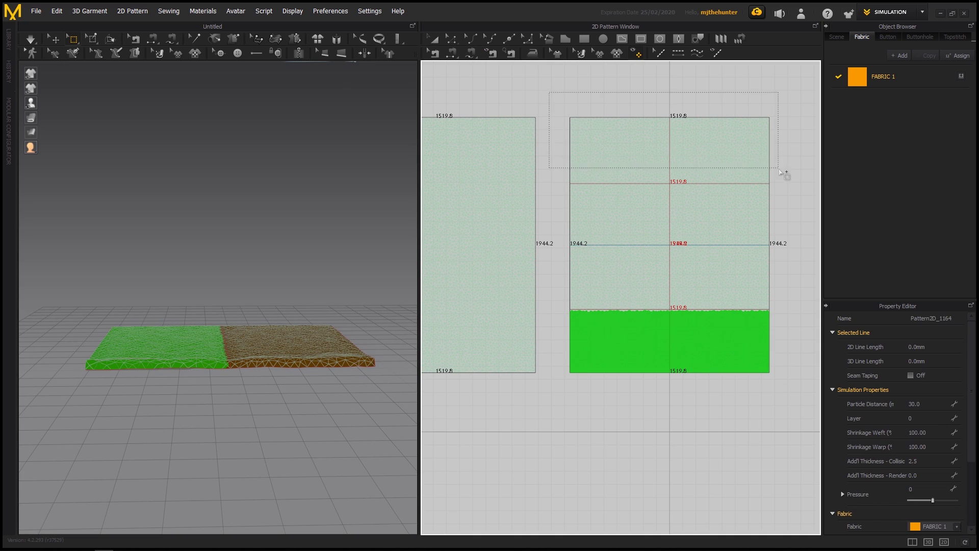
left_click_drag(780, 170, 790, 187)
right_click_drag(230, 305, 115, 409)
key("ctrl+z")
left_click_drag(555, 94, 800, 190)
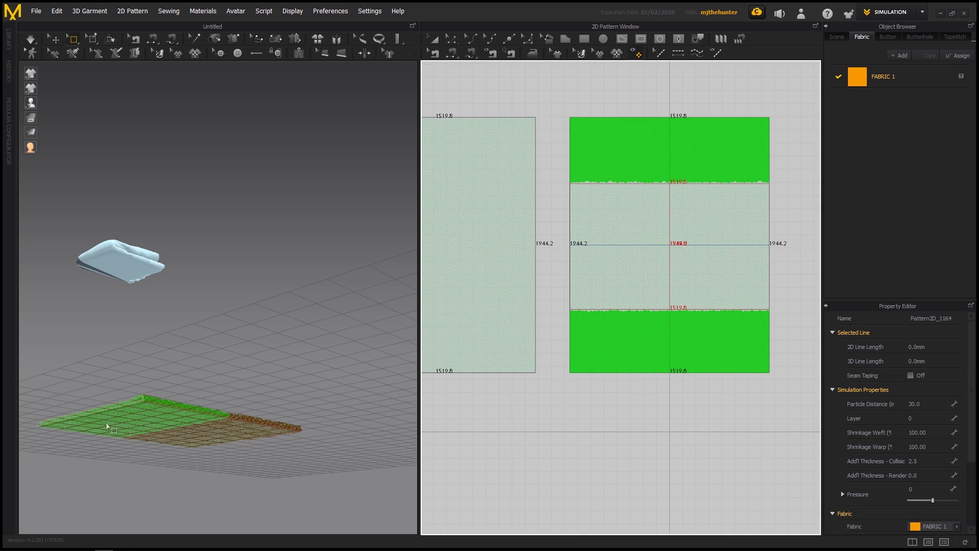
Step: Rotate the selected end strips over so they lie on the other half of the folded stack
right_click_drag(255, 316, 152, 443)
middle_click_drag(260, 295, 227, 337)
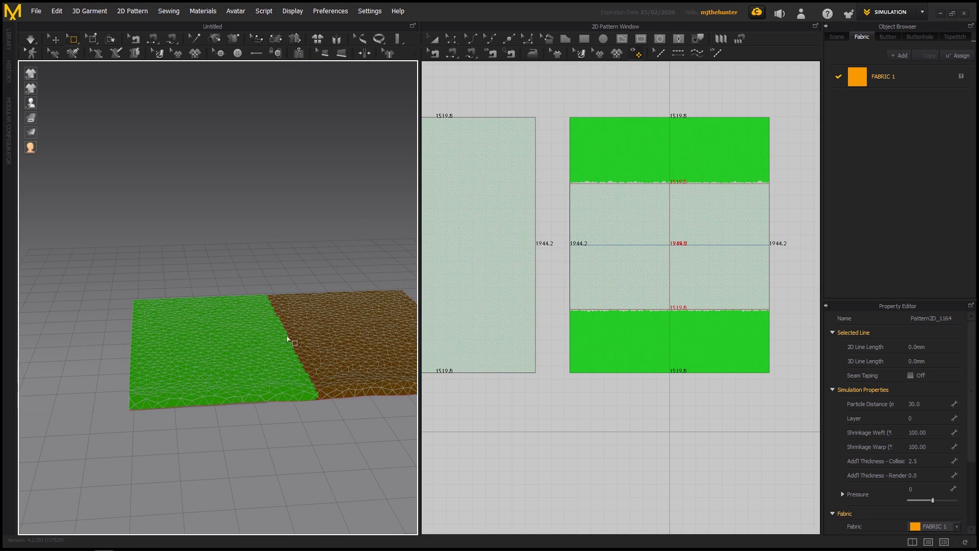
right_click_drag(312, 335, 295, 308)
left_click_drag(301, 301, 391, 395)
middle_click_drag(324, 317, 236, 307)
key("space")
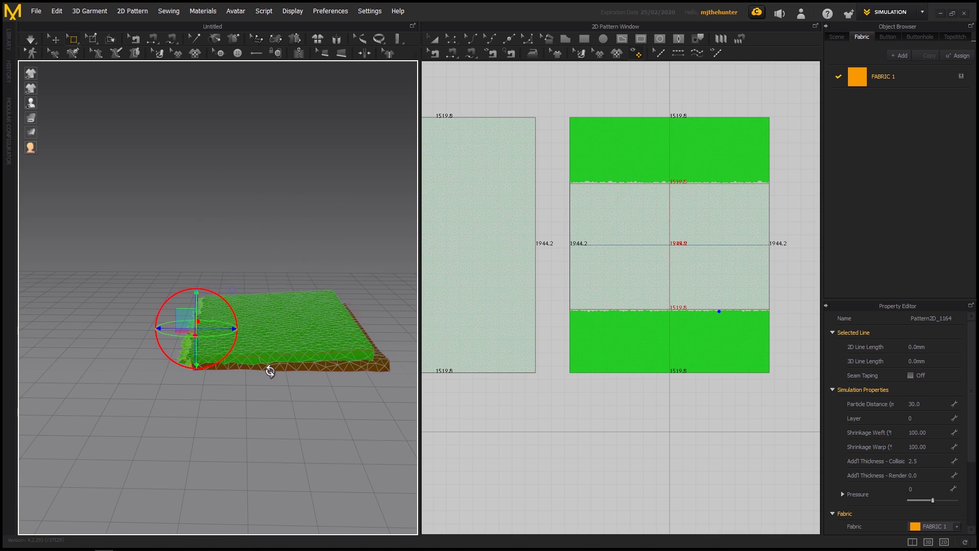
Step: Raise the folded-over section slightly above the layers beneath it and clear the mesh selection
right_click_drag(216, 319, 201, 302)
left_click_drag(197, 299, 198, 287)
right_click_drag(206, 299, 223, 316)
left_click_drag(223, 316, 227, 315)
right_click_drag(229, 300, 243, 264)
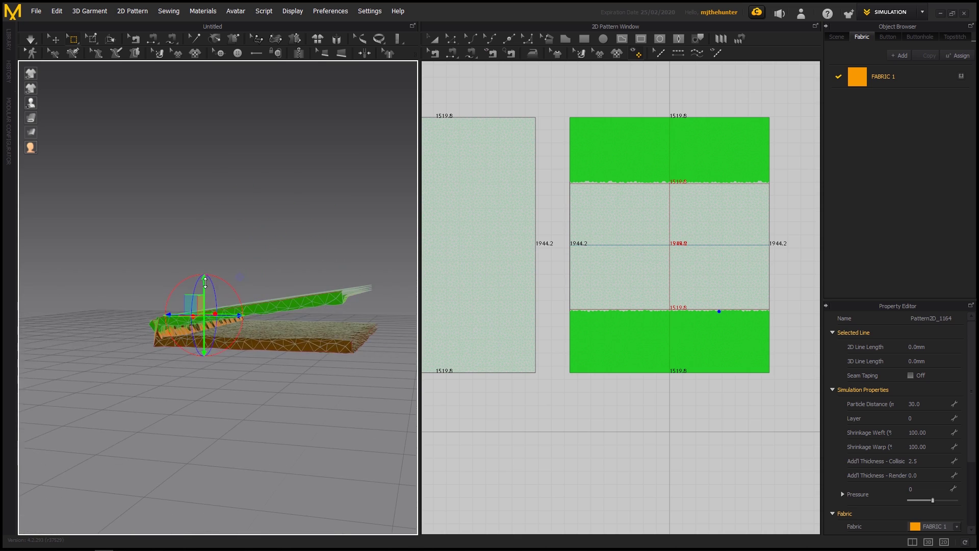
left_click(308, 232)
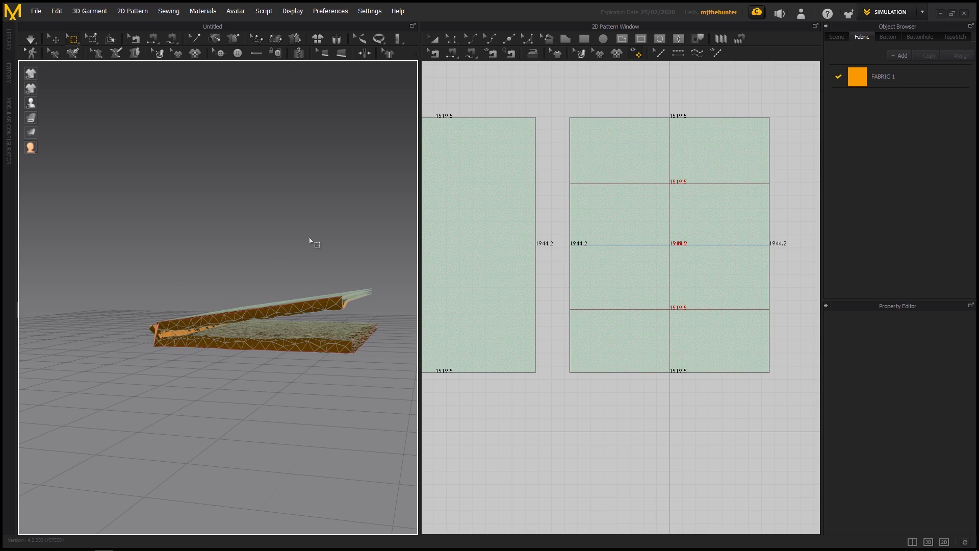
Step: Simulate the twice-folded stack so it settles on the ground, and stop the simulation
key("space")
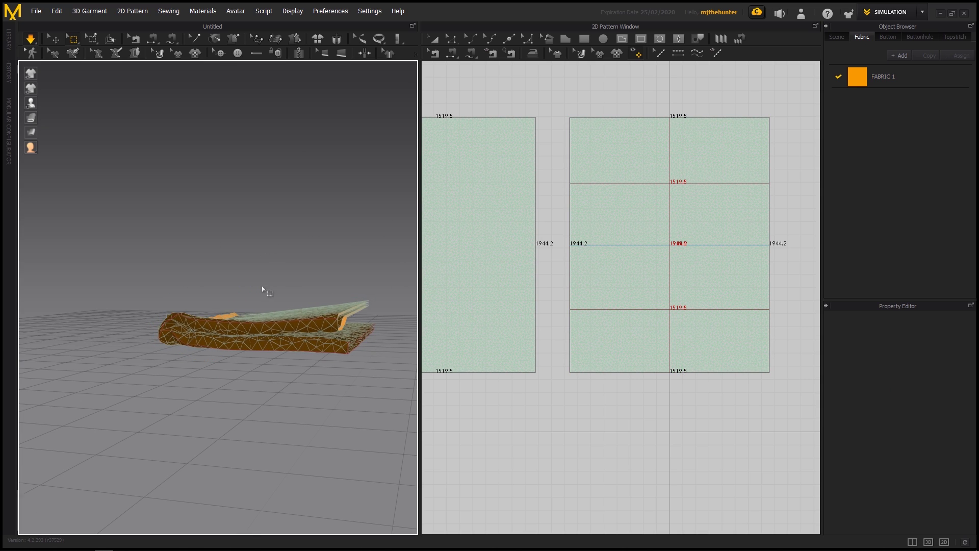
mouse_move(262, 286)
right_mouse_down()
mouse_move(273, 306)
mouse_move(288, 291)
mouse_move(256, 300)
right_mouse_up()
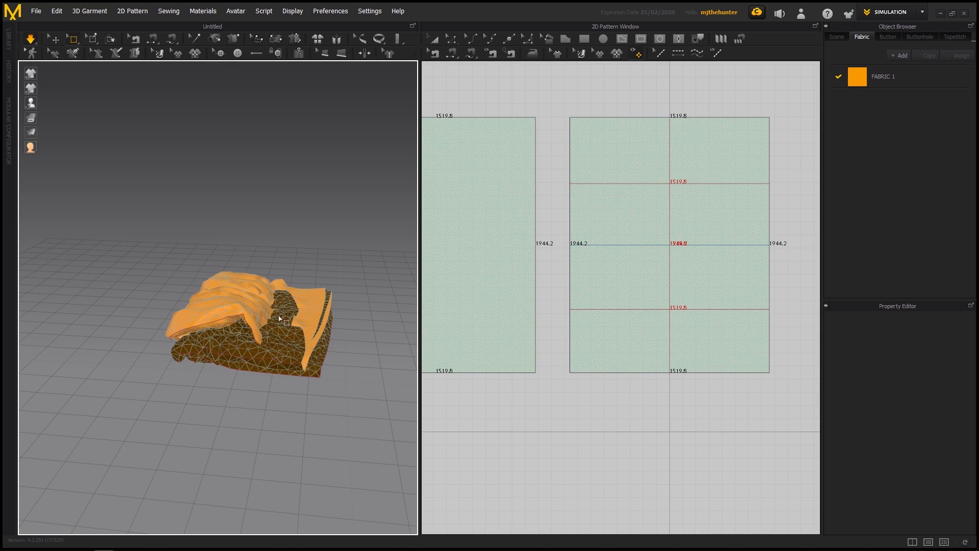
key("space")
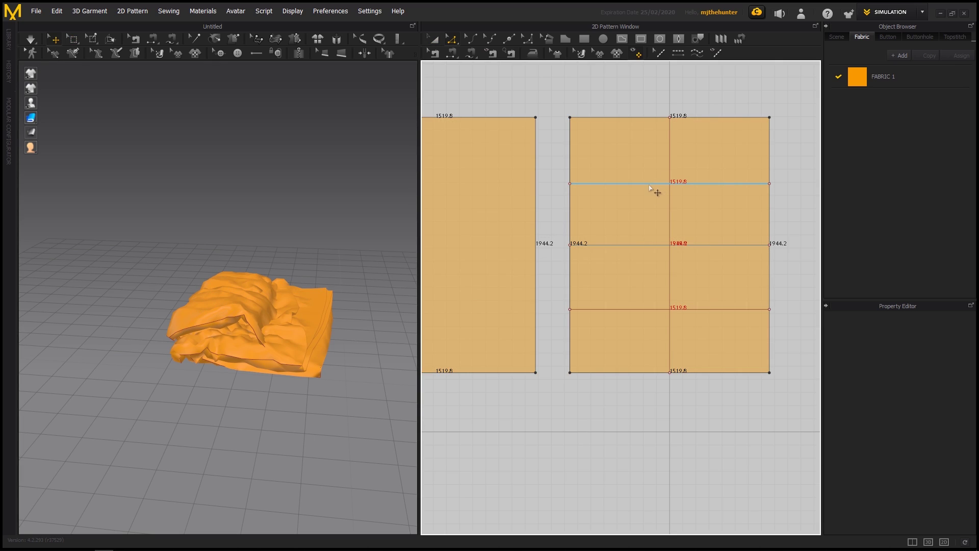
Step: Set the upper horizontal internal line's Fold Strength to 100 and Fold Angle to 360, and inspect the folded stack
left_click(628, 184)
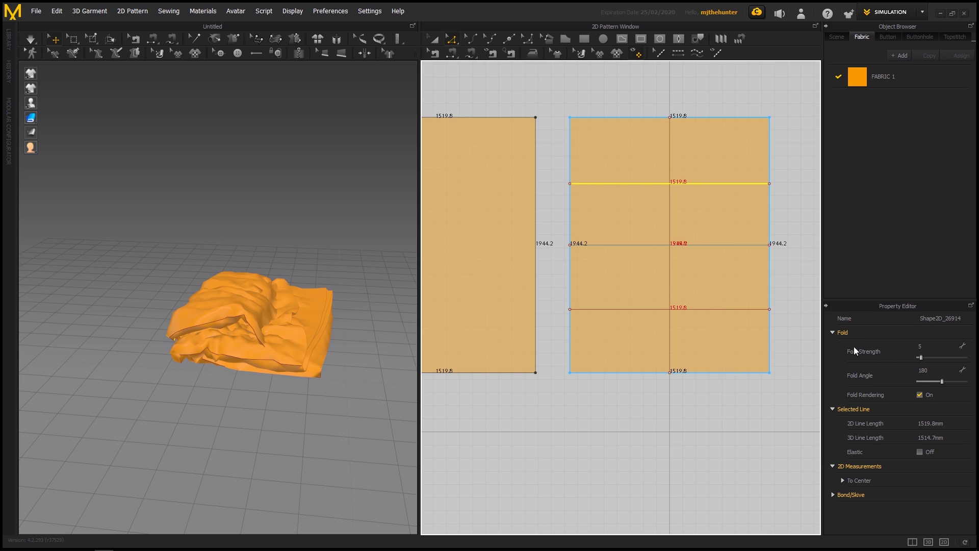
left_click_drag(921, 357, 913, 384)
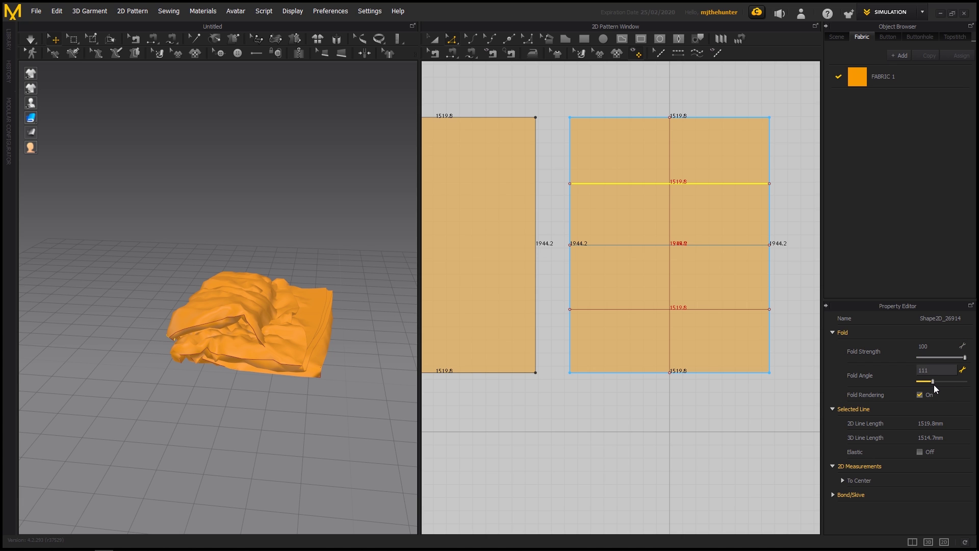
right_click_drag(333, 284, 238, 260)
scroll(275, 280, "up", 3)
scroll(213, 227, "up", 2)
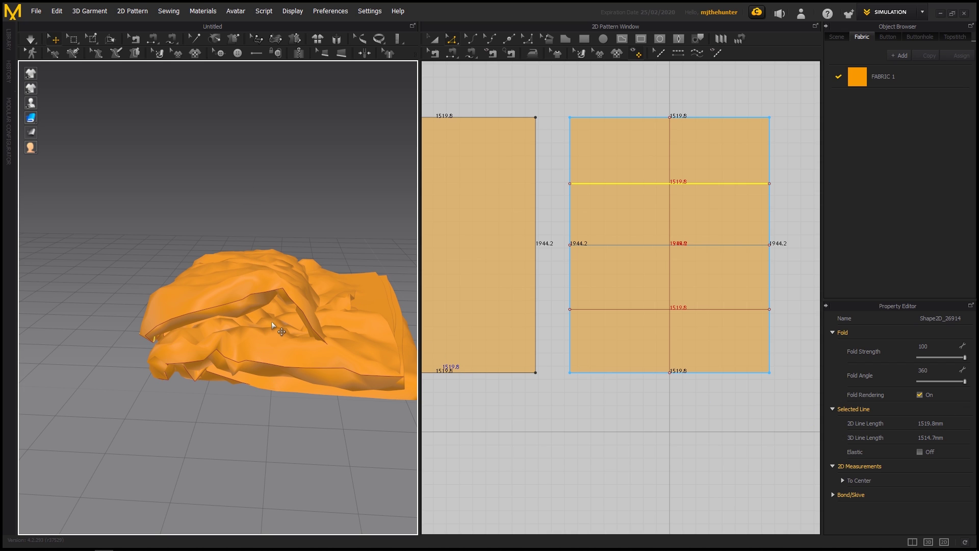
right_click_drag(319, 310, 362, 249)
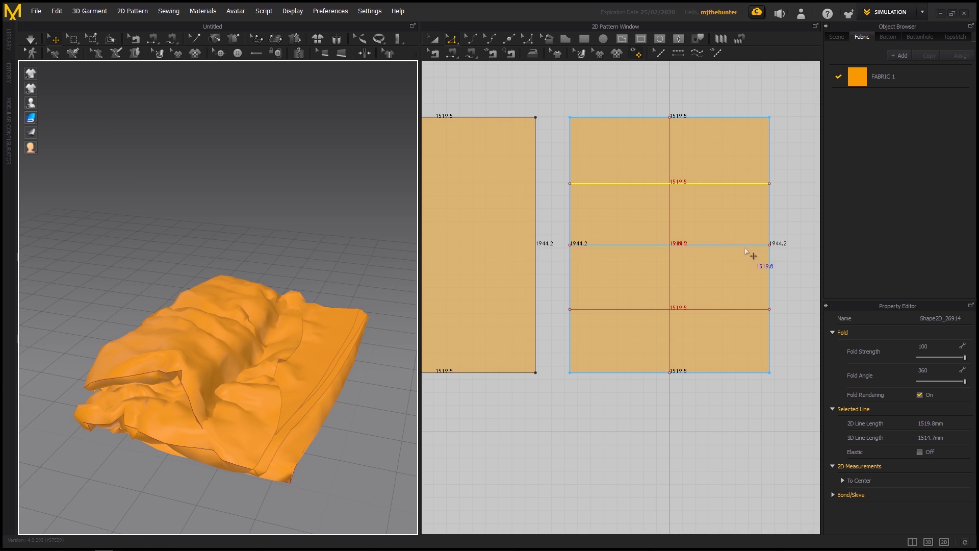
Step: Delete the sheet pattern with the internal fold lines
scroll(239, 268, "down", 10)
middle_click_drag(213, 250, 200, 299)
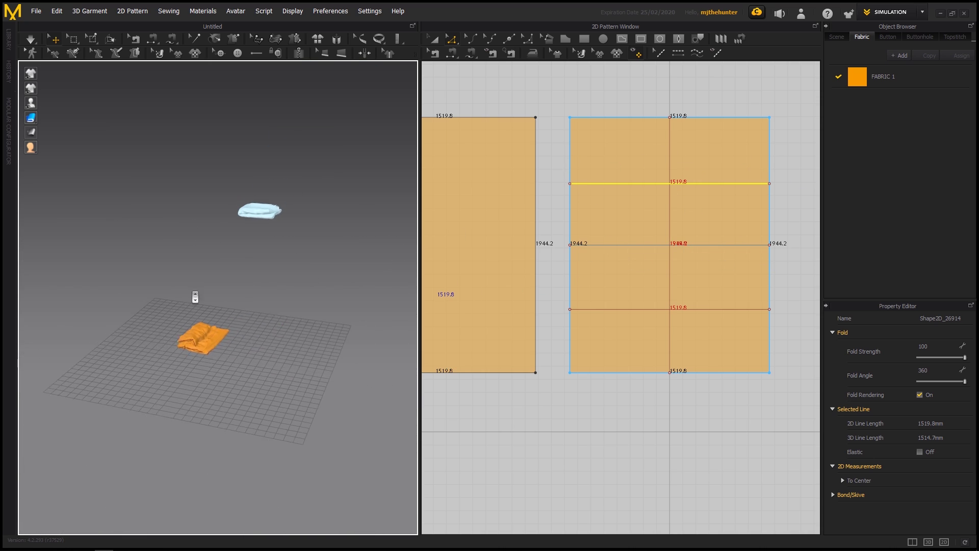
scroll(189, 326, "up", 2)
key("a")
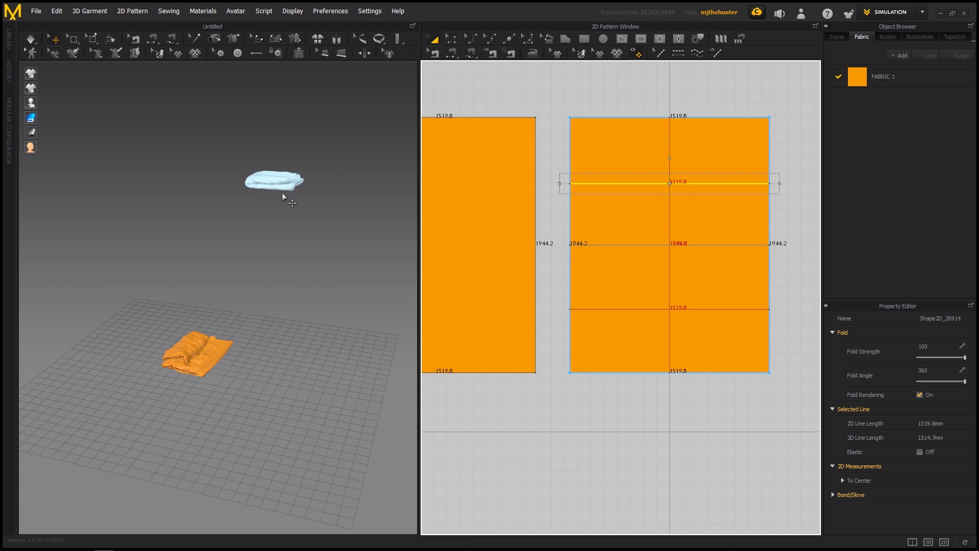
left_click(611, 157)
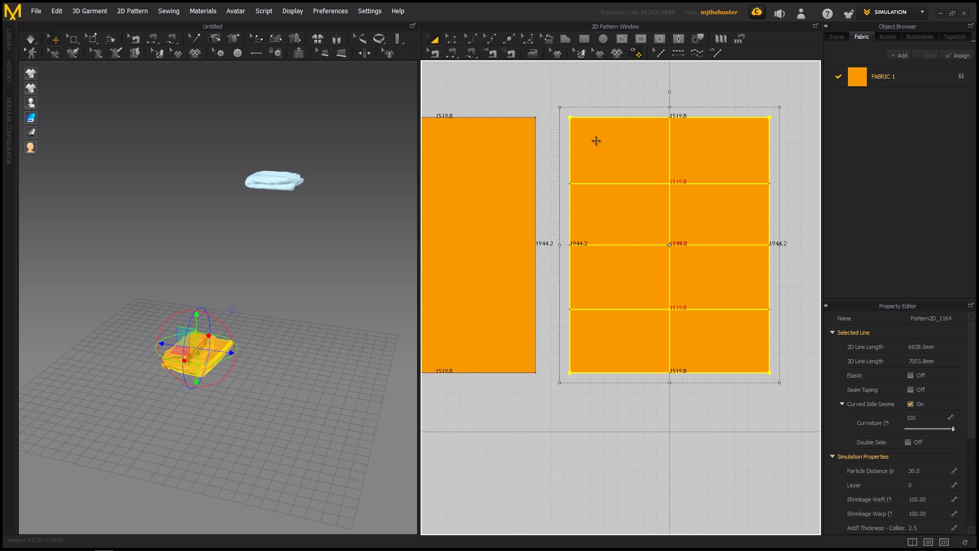
key("Delete")
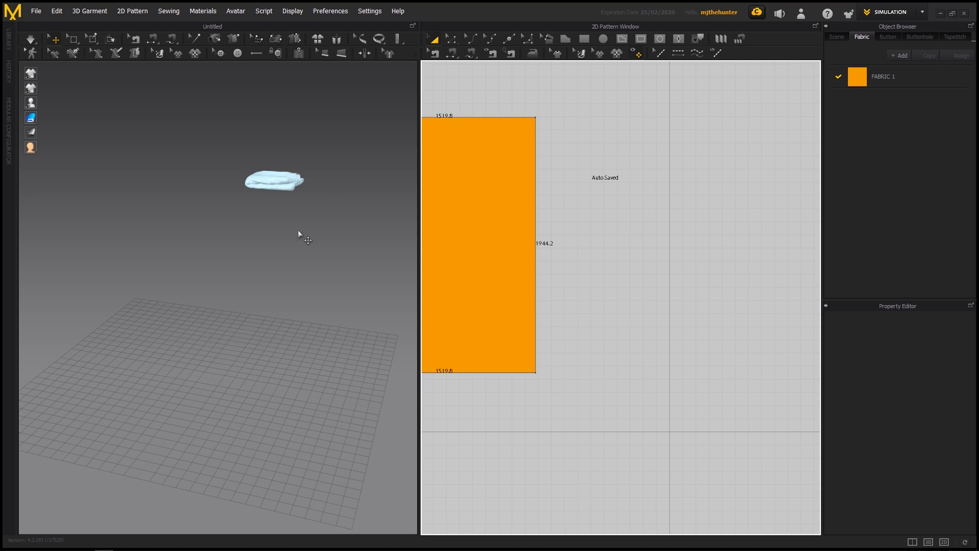
Step: Unfreeze the remaining folded bundle floating above the ground
right_click_drag(301, 293, 252, 260)
middle_click_drag(240, 183, 245, 250)
right_click_drag(245, 249, 235, 277)
middle_click_drag(236, 280, 297, 224)
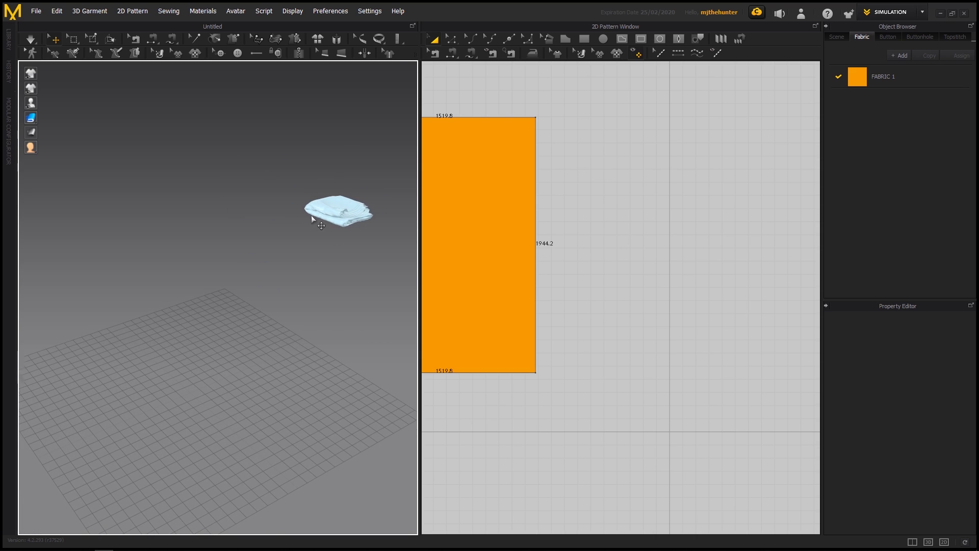
left_click(341, 214)
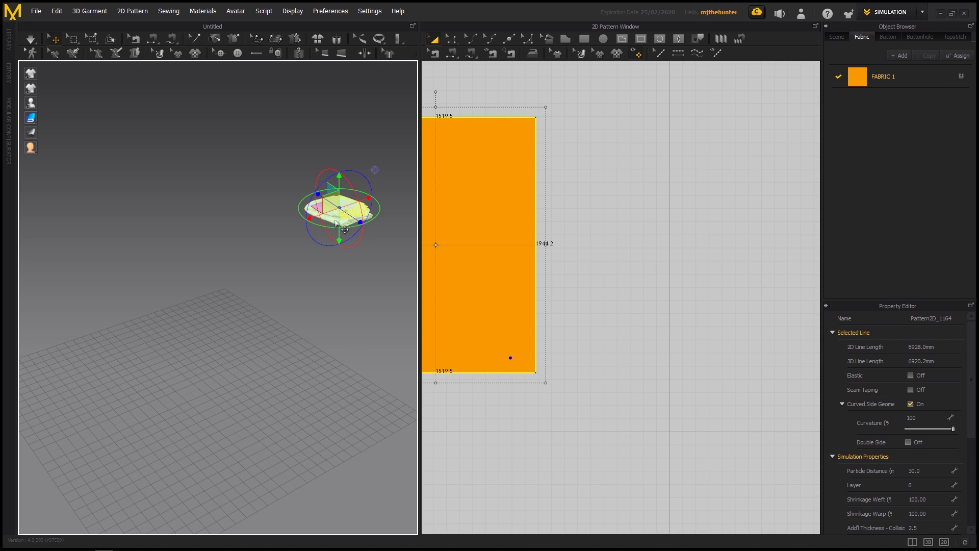
right_click(335, 228)
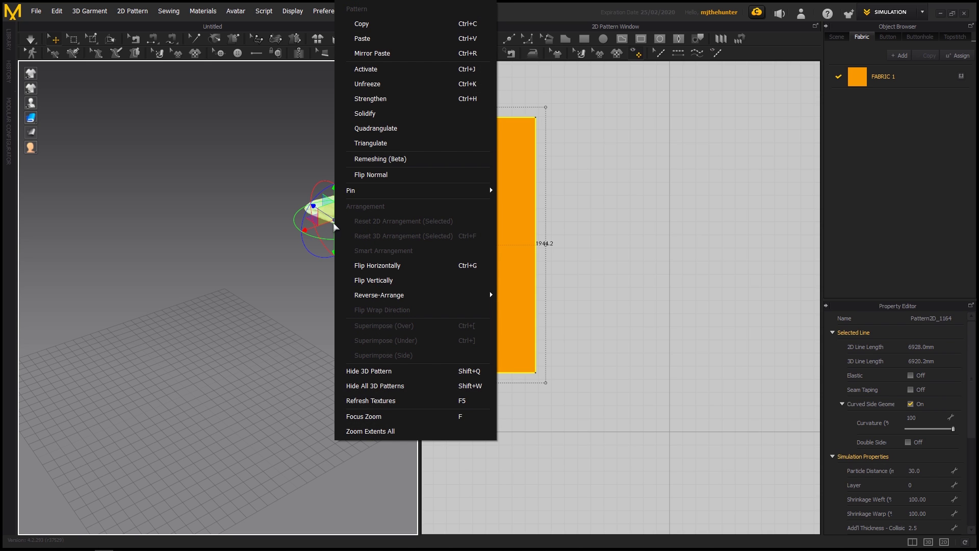
left_click(375, 99)
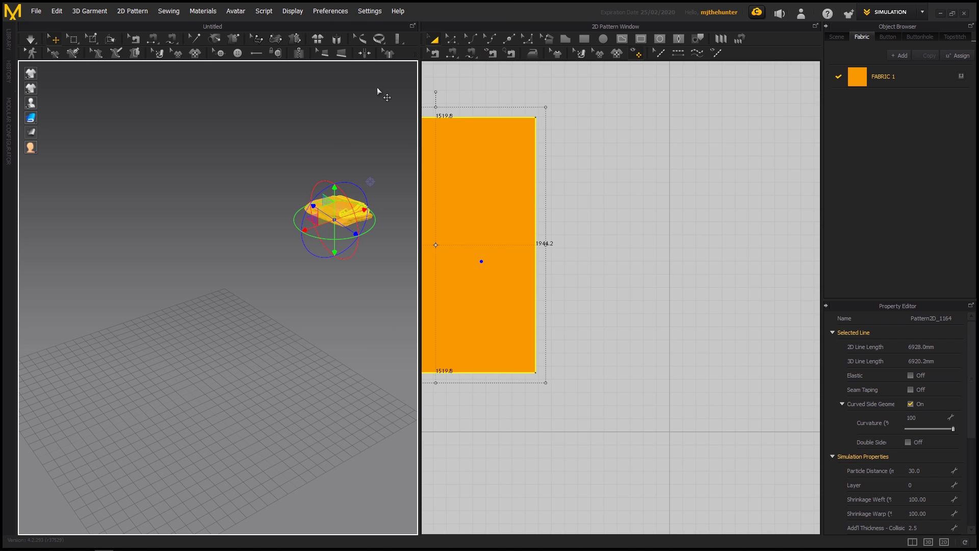
Step: Show all hidden avatars to bring the storage box back into the 3D scene
right_click(207, 369)
mouse_move(260, 317)
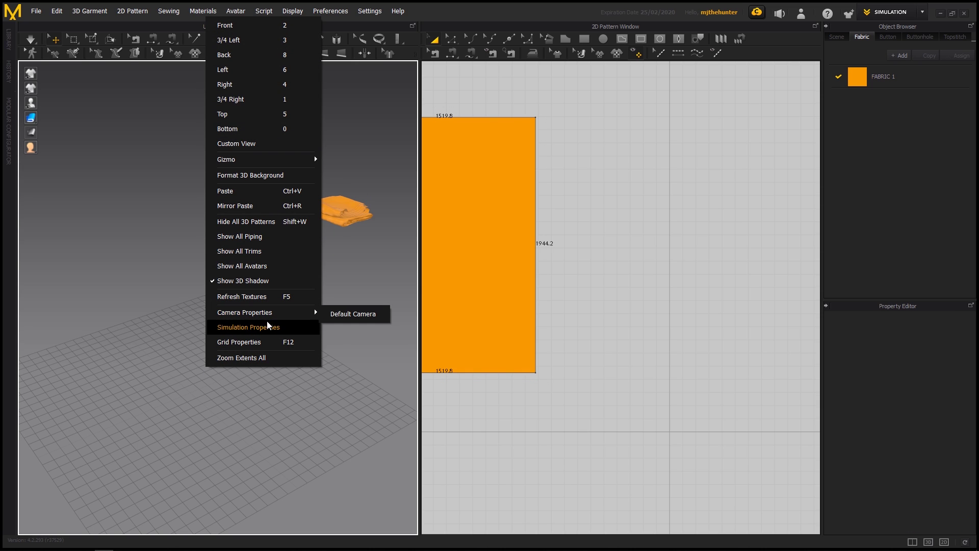
left_click(263, 266)
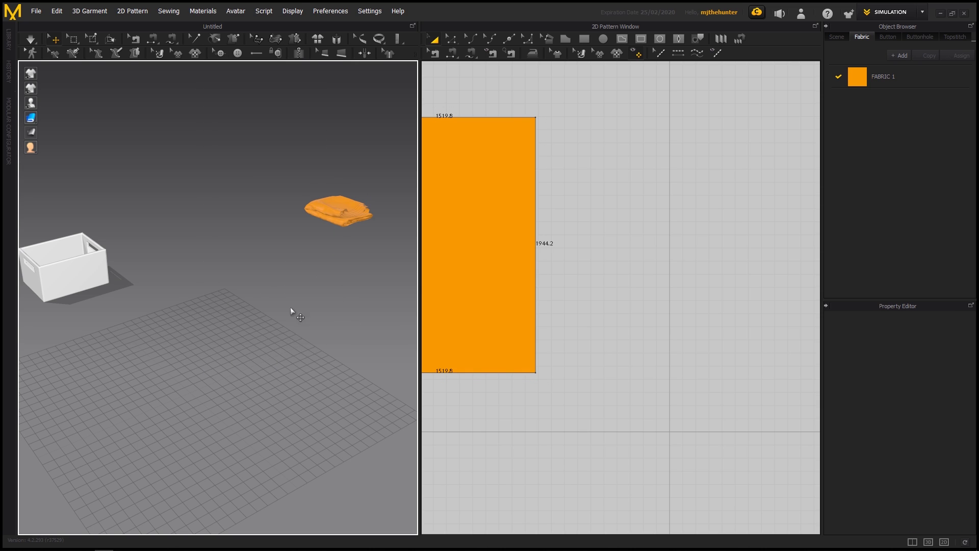
right_click_drag(273, 312, 193, 258)
right_click(192, 257)
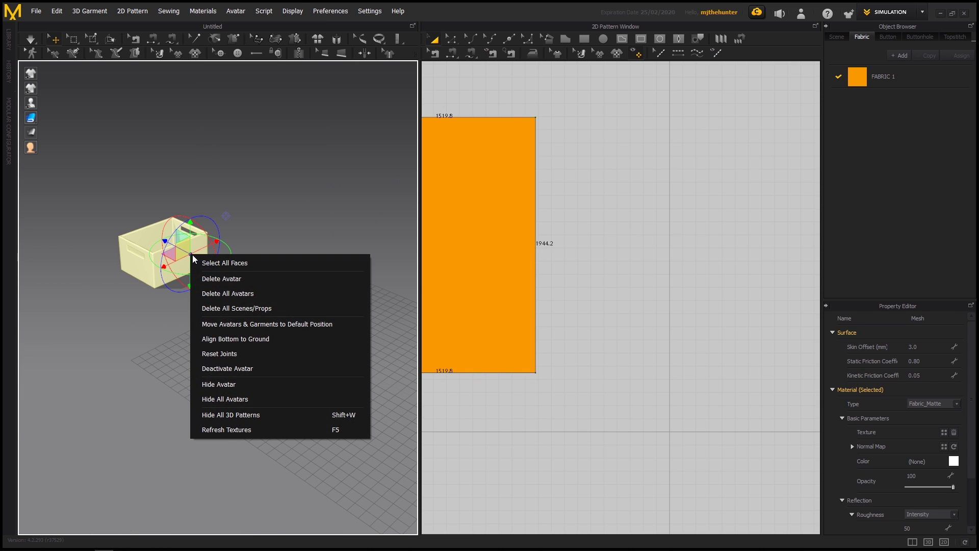
left_click(258, 354)
right_click_drag(257, 350, 340, 186)
Step: Move the folded fabric bundle across the scene towards the storage box
left_click(313, 192)
left_click_drag(344, 181, 201, 227)
right_click_drag(202, 227, 321, 210)
middle_click_drag(322, 210, 216, 191)
left_click_drag(286, 167, 298, 224)
right_click_drag(298, 224, 276, 145)
Step: Rotate the folded bundle upright and align it with the storage box's short end
scroll(306, 196, "up", 3)
left_click_drag(286, 119, 294, 321)
right_click_drag(305, 348, 268, 265)
left_click(271, 238)
left_click(245, 208)
left_click(248, 219)
left_click_drag(273, 249, 222, 236)
right_click_drag(275, 260, 262, 233)
left_click_drag(263, 233, 231, 237)
Step: Place the upright bundle inside the storage box, close against its short end wall
right_click_drag(231, 237, 279, 230)
middle_click_drag(279, 229, 314, 207)
scroll(306, 202, "up", 4)
right_click_drag(265, 209, 301, 195)
middle_click_drag(301, 195, 265, 239)
right_click_drag(260, 236, 242, 236)
left_click_drag(257, 136, 256, 176)
right_click_drag(256, 175, 250, 263)
mouse_move(250, 266)
left_mouse_down()
mouse_move(250, 295)
mouse_move(249, 267)
left_mouse_up()
right_click_drag(242, 275, 311, 265)
scroll(562, 203, "down", 3)
Step: Copy the upright bundle and paste a duplicate beside it along the box's length
middle_click_drag(561, 202, 585, 212)
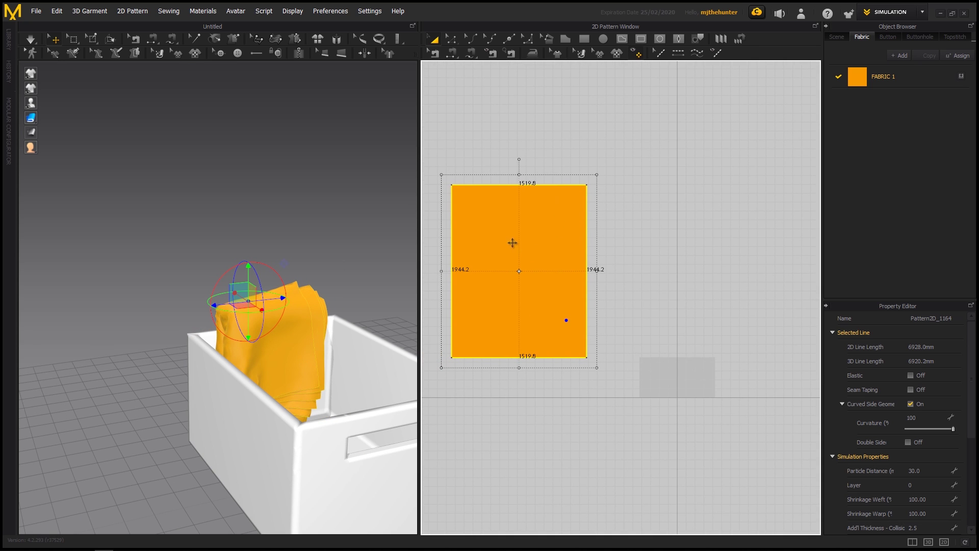
right_click_drag(365, 292, 299, 259)
left_click(298, 259)
left_click(249, 301)
right_click_drag(249, 302, 272, 305)
key("ctrl+c")
key("ctrl+v")
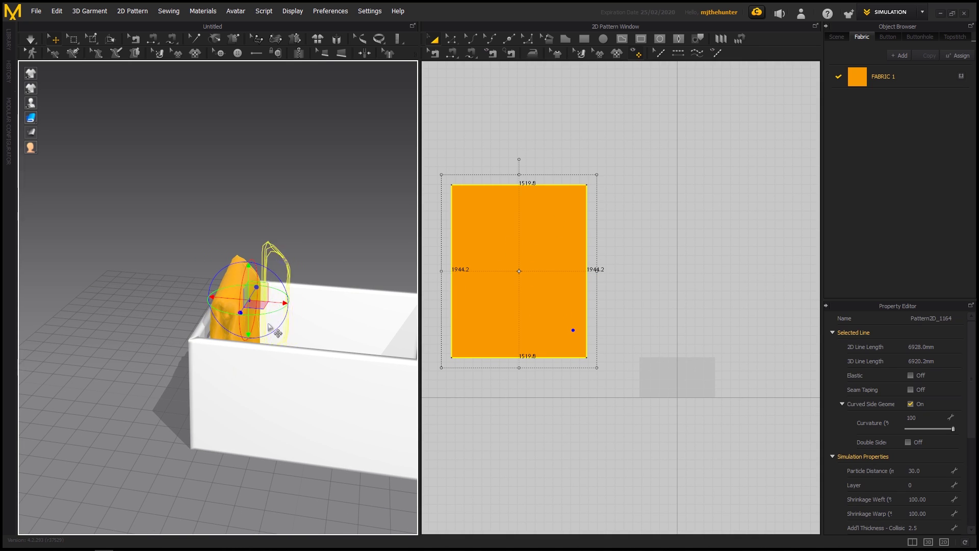
left_click(323, 245)
right_click_drag(318, 269, 315, 295)
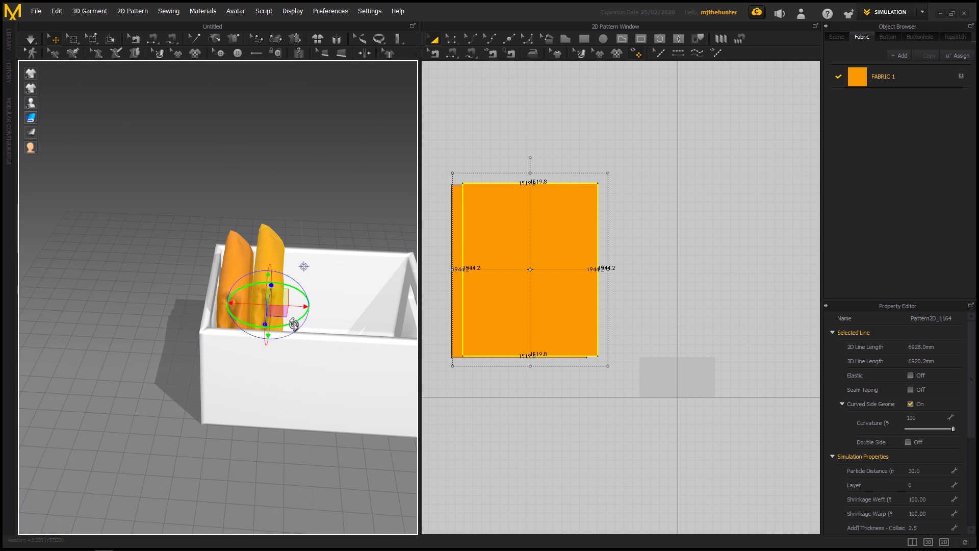
Step: Paste three more copies of the bundle in a row along the inside of the box
key("ctrl+v")
left_click(306, 304)
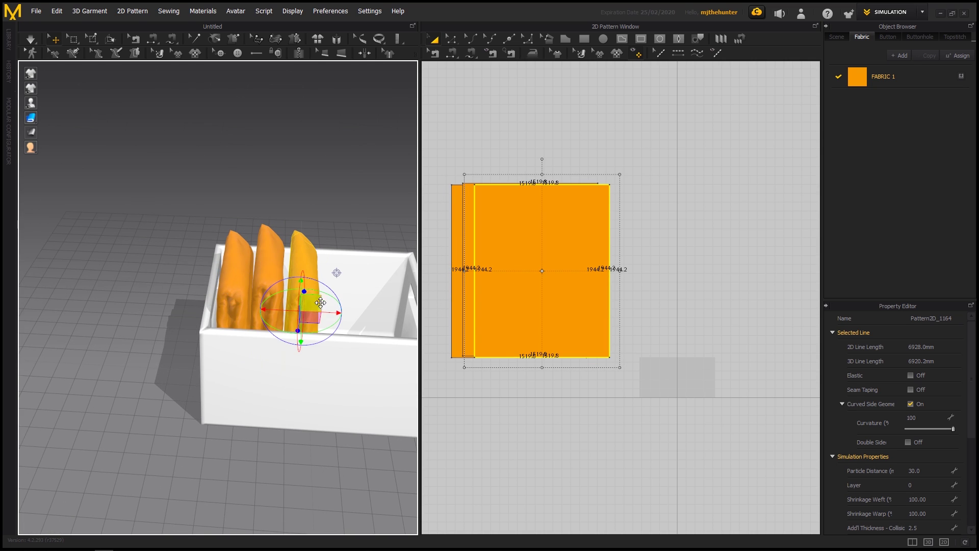
key("ctrl+v")
left_click_drag(336, 310, 348, 310)
key("ctrl+v")
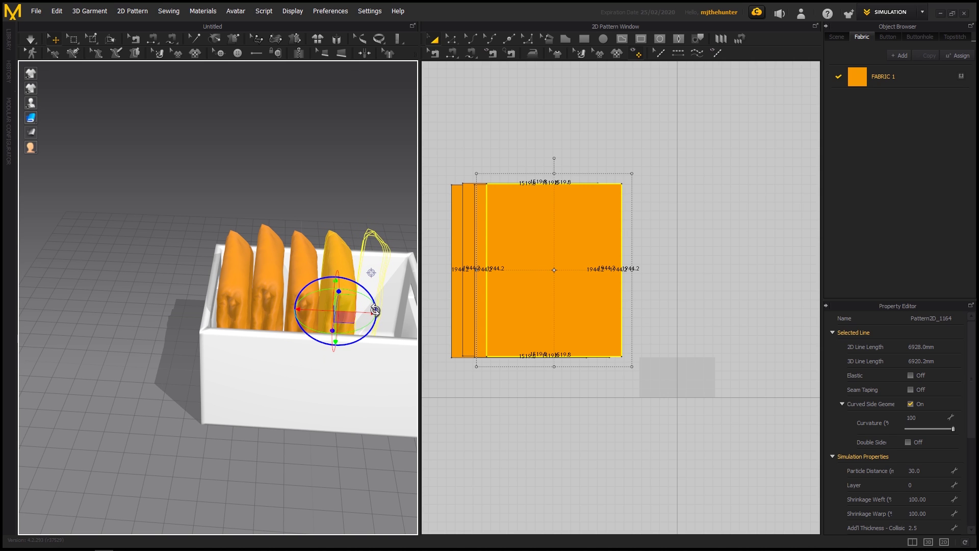
left_click(376, 311)
Step: Paste a sixth bundle at the far end of the box to complete the row
middle_click_drag(387, 287, 286, 309)
right_click_drag(286, 309, 270, 306)
key("ctrl+v")
left_click(288, 310)
Step: Shift the fifth bundle slightly towards the fourth to even out the spacing in the row
right_click_drag(281, 223, 270, 273)
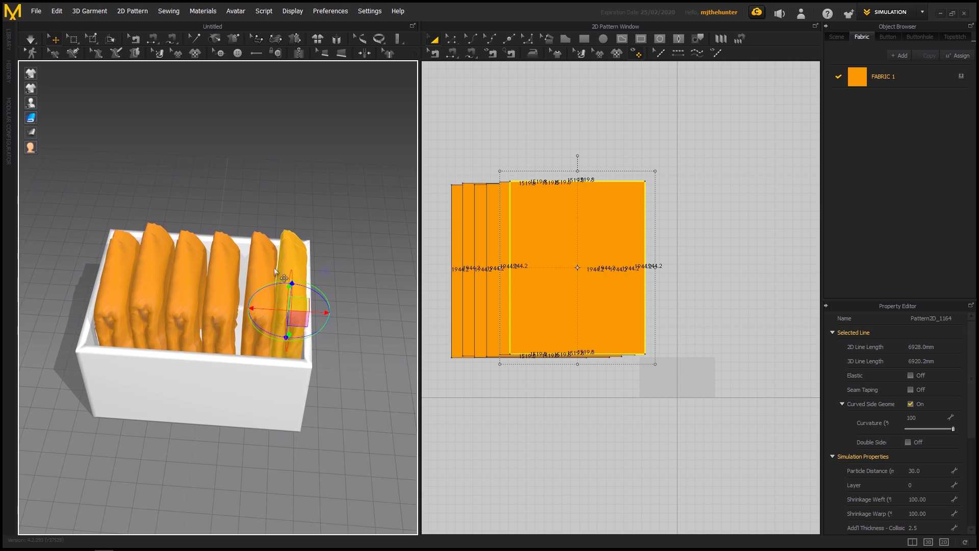
left_click(260, 261)
left_click_drag(301, 259, 292, 257)
left_click(346, 248)
Step: Simulate the six bundles so they settle inside the box, and stop the simulation
right_click_drag(345, 248, 325, 216)
key("space")
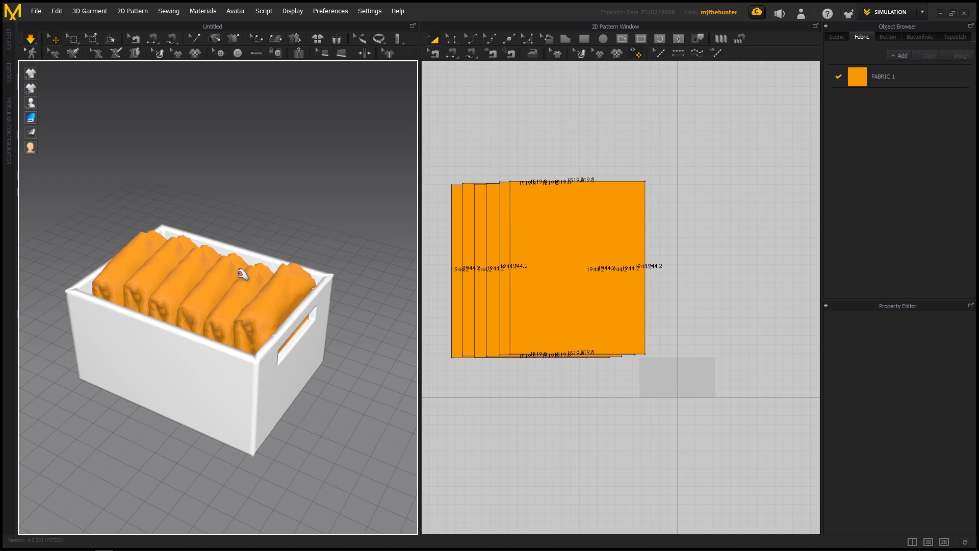
right_click_drag(241, 276, 258, 278)
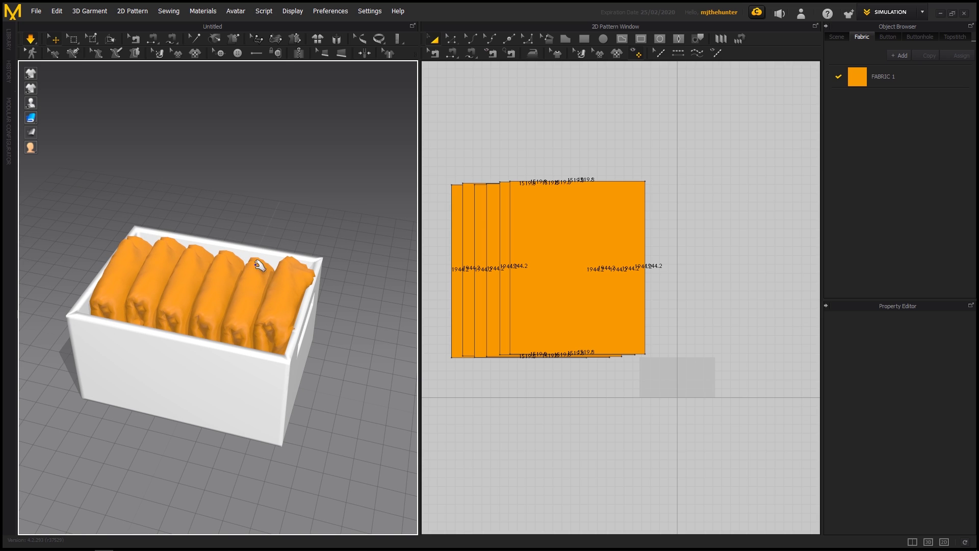
right_click_drag(274, 251, 280, 258)
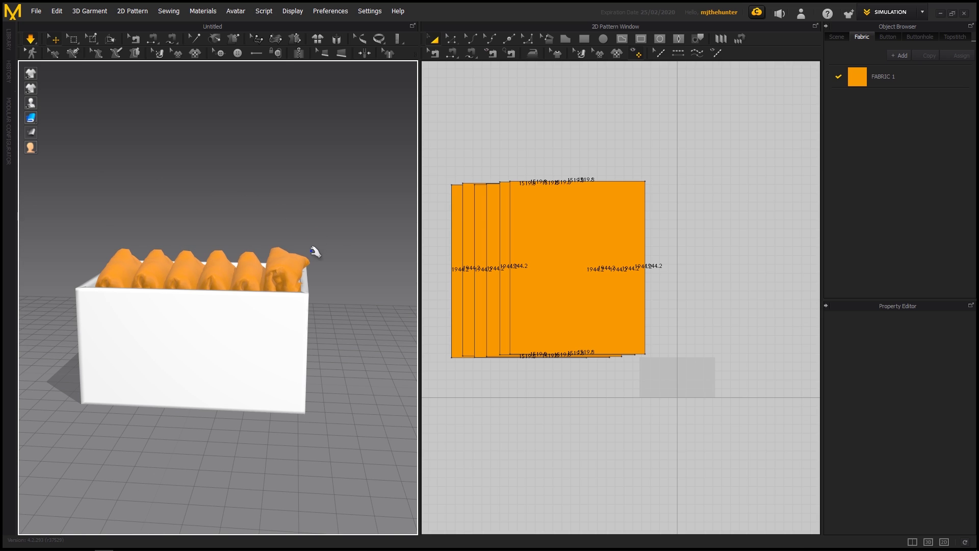
key("space")
right_click_drag(310, 258, 223, 299)
left_click(225, 326)
left_click_drag(223, 295, 224, 305)
key("ctrl+z")
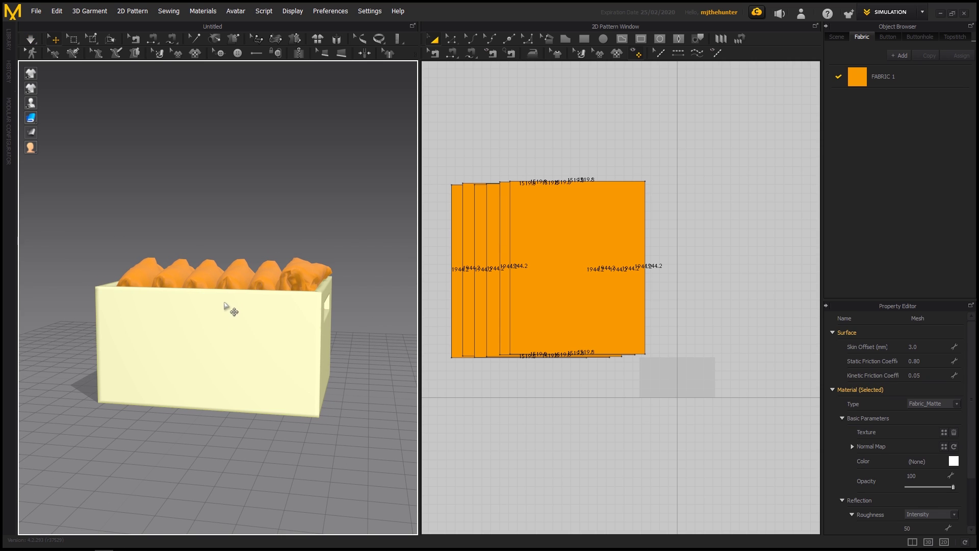
Step: Lower the storage box slightly so more of the folded bundles rises above its rim
left_click(224, 302)
left_click_drag(226, 275, 225, 293)
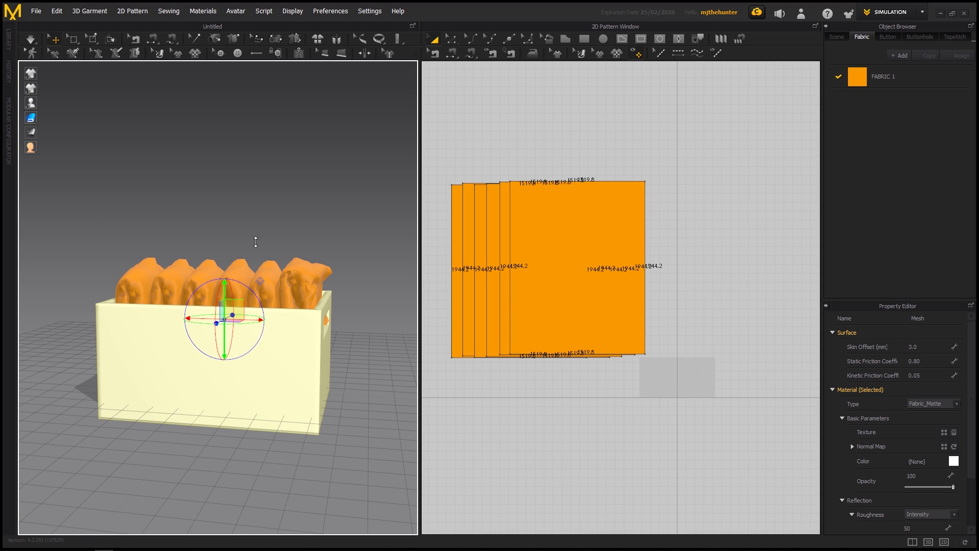
left_click(313, 218)
Step: Examine the folds of the six bundles in the box from several sides and distances
scroll(367, 277, "up", 5)
middle_click_drag(409, 243, 359, 218)
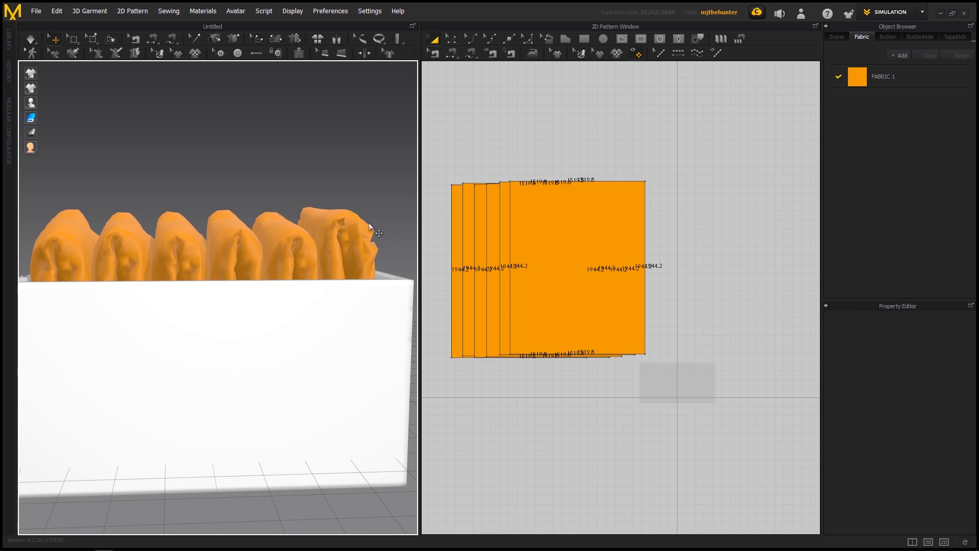
middle_click_drag(227, 243, 296, 265)
right_click_drag(295, 264, 345, 290)
scroll(291, 276, "up", 2)
middle_click_drag(345, 291, 286, 247)
scroll(286, 247, "down", 2)
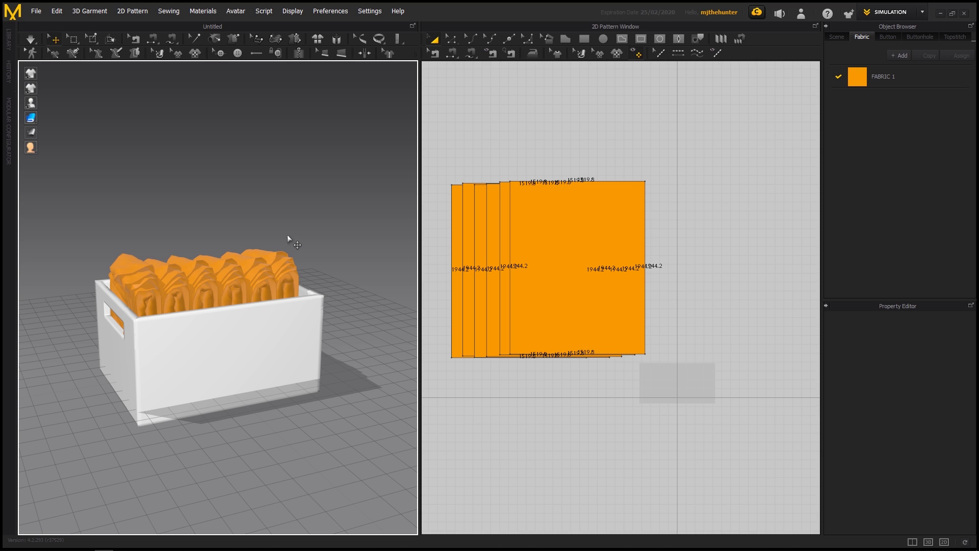
right_click_drag(302, 273, 274, 301)
scroll(273, 300, "up", 4)
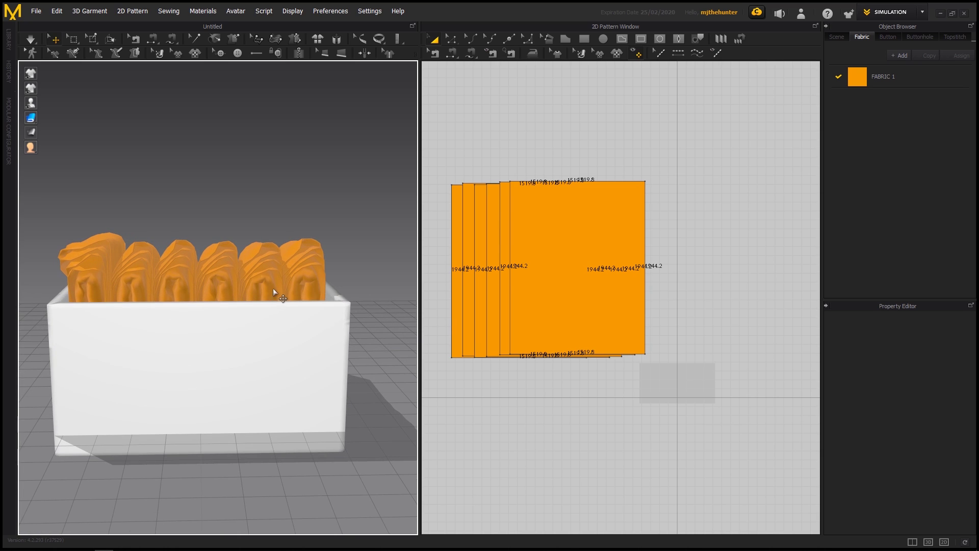